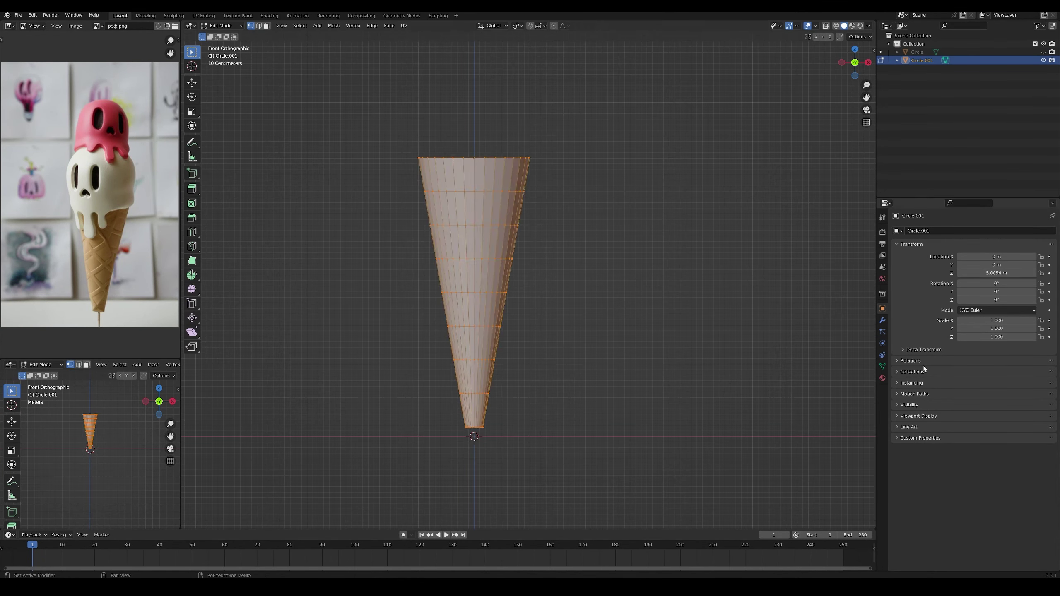
- Add a Wireframe modifier to Circle.001 with 0.03 m thickness and Boundary enabled
left_click(882, 320)
left_click(980, 231)
left_click(898, 420)
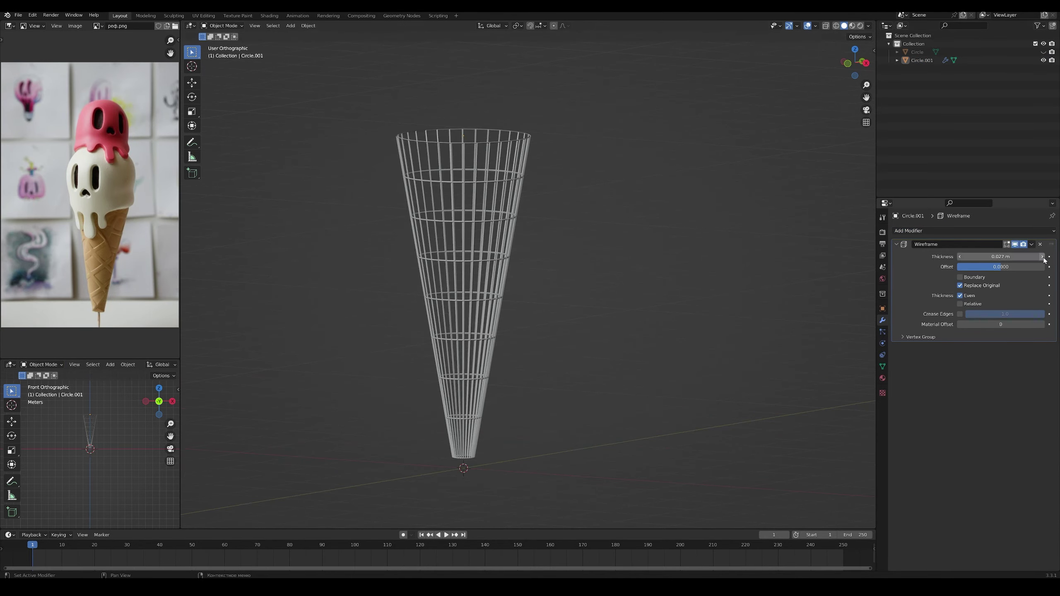
mouse_move(522, 292)
middle_mouse_down()
mouse_move(545, 274)
mouse_move(717, 250)
middle_mouse_up()
key("Tab")
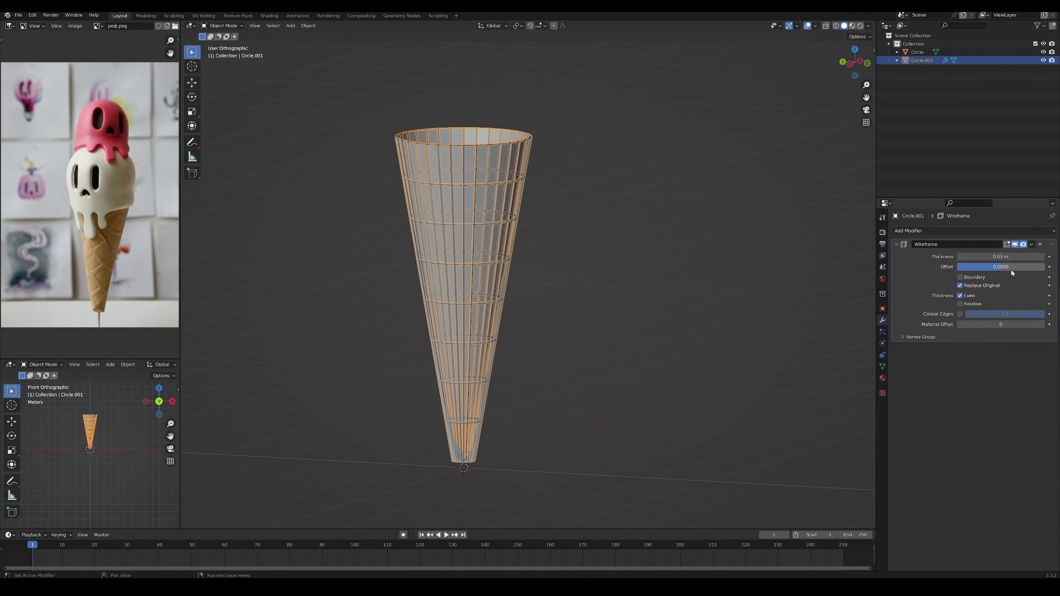
left_click(626, 293)
middle_click_drag(584, 271, 514, 241)
scroll(513, 241, "down", 3)
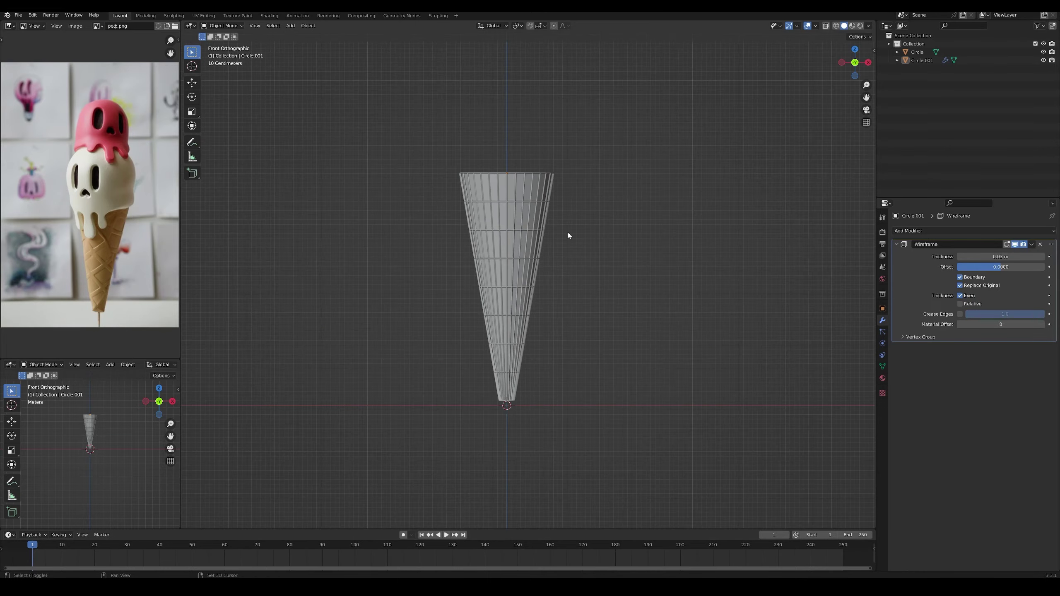
- Isolate the inner Circle cone and cap its narrow end in Edit Mode
left_click(486, 352)
key("KP_Divide")
key("Tab")
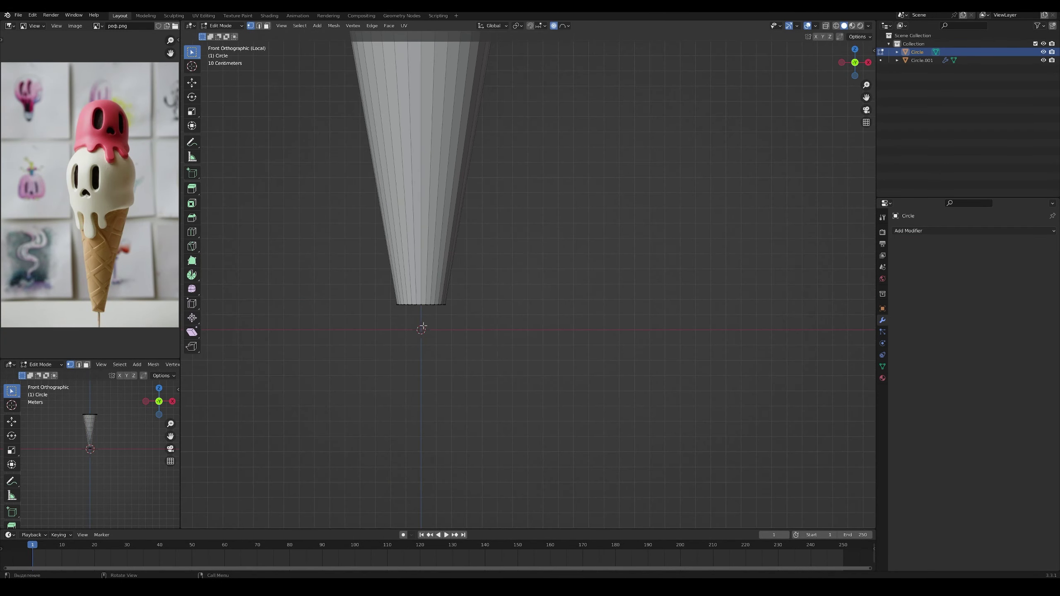
left_click(424, 321)
key("Tab")
scroll(423, 321, "down", 3)
- Smooth the inner cone's shading, exit isolation, and view the cone from the front
left_click(882, 366)
key("KP_Decimal")
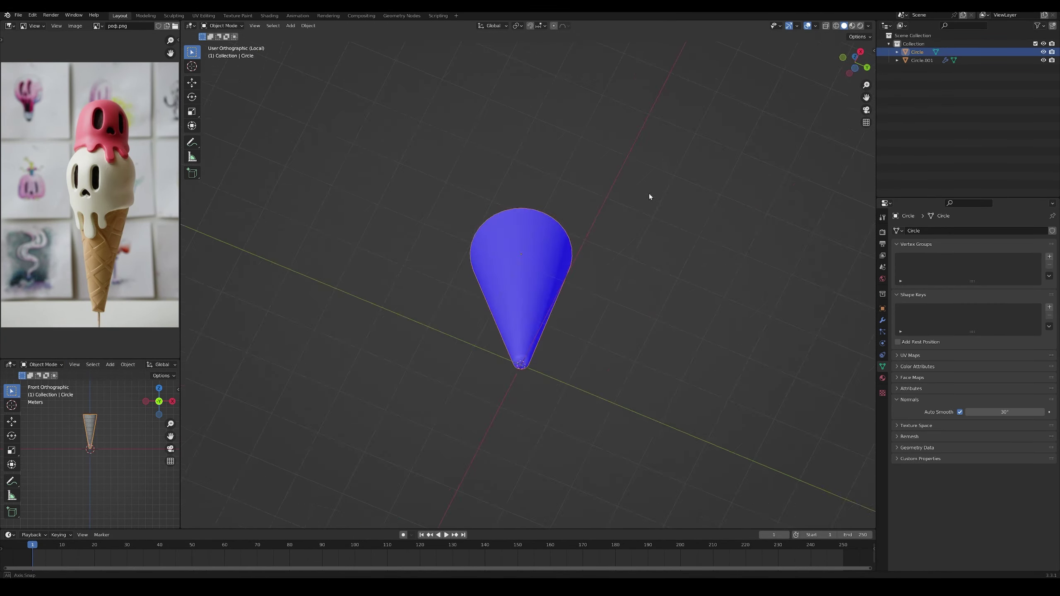
key("KP_Divide")
left_click(491, 383)
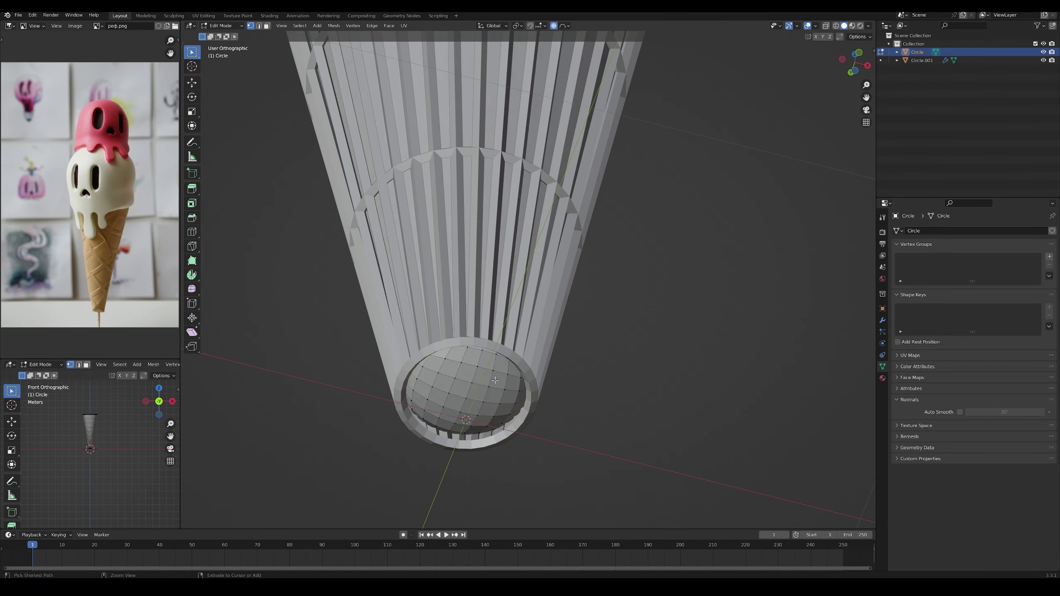
key("Tab")
left_click(506, 244)
key("KP_1")
- Add a UV sphere above the cone and trim it to a half-sphere scoop
scroll(565, 170, "down", 3)
key("shift+a")
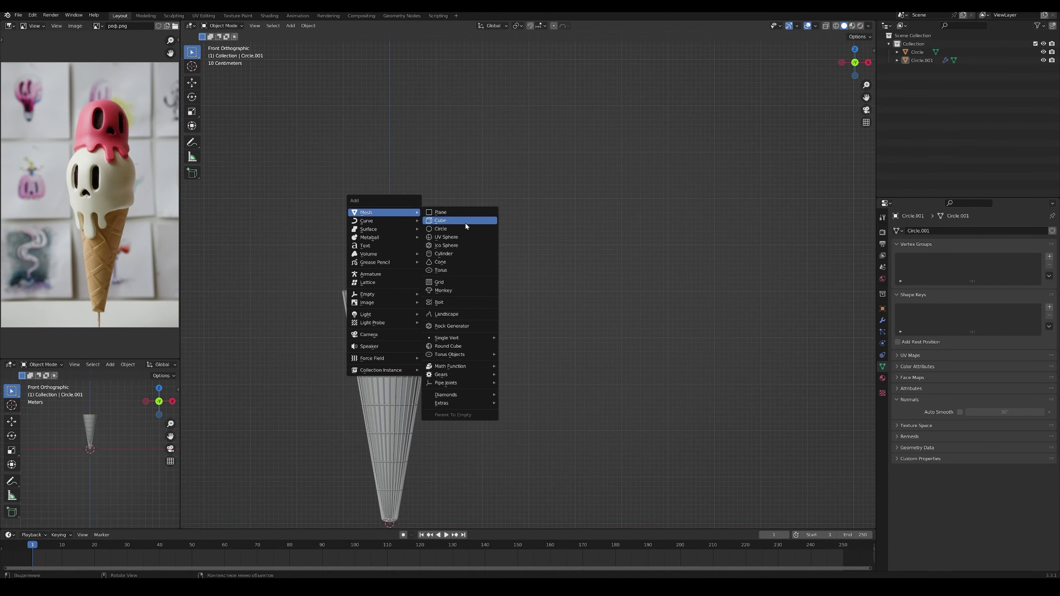
left_click(449, 237)
key("Tab")
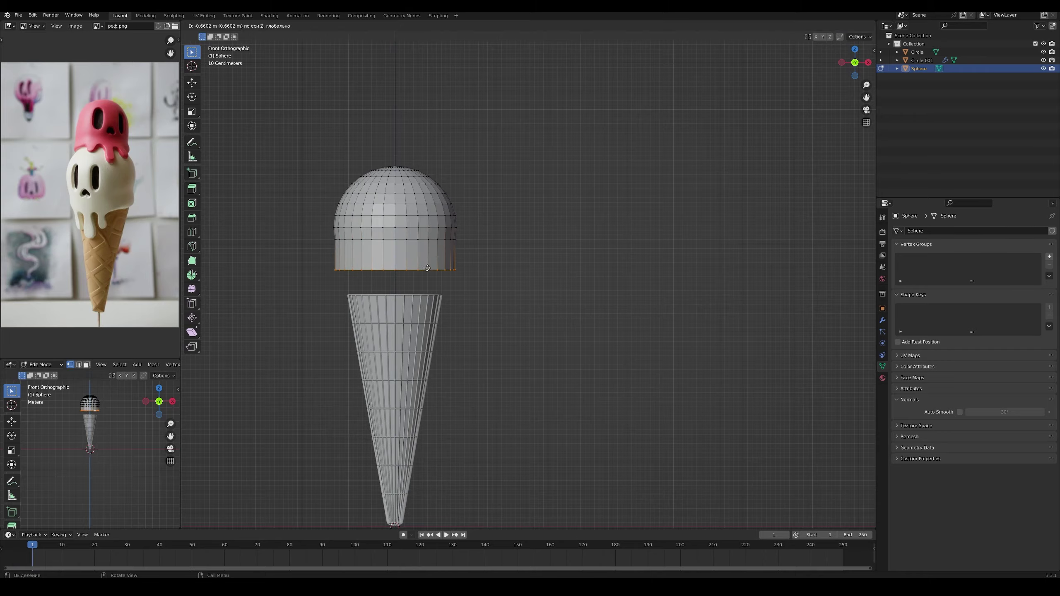
middle_click_drag(465, 253, 434, 275, "alt")
key("Tab")
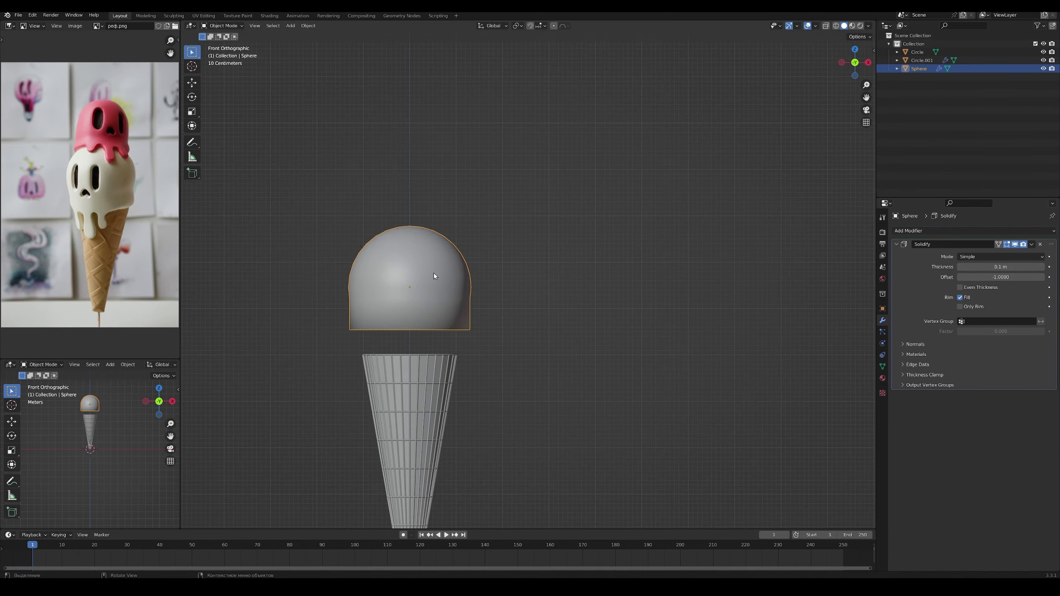
- Add Subdivision level 2 to the scoop and extrude a first drip from its rim
key("e")
scroll(547, 315, "up", 4)
key("ctrl+2")
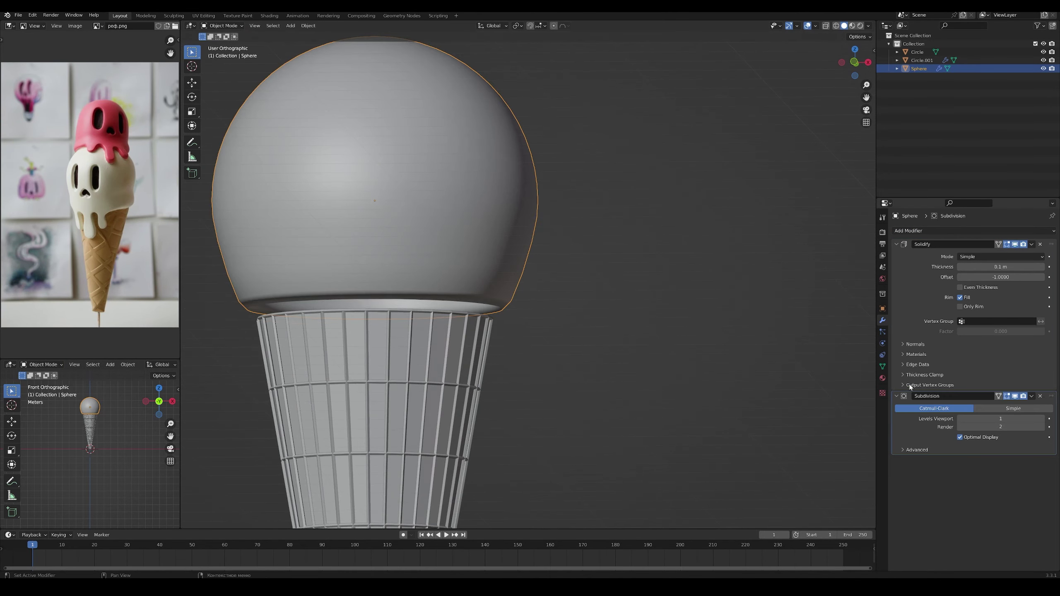
mouse_move(547, 315)
middle_mouse_down()
mouse_move(443, 387)
mouse_move(500, 411)
middle_mouse_up()
scroll(443, 387, "down", 3)
- Pull the first drip further down over the cone
key("g")
key("z")
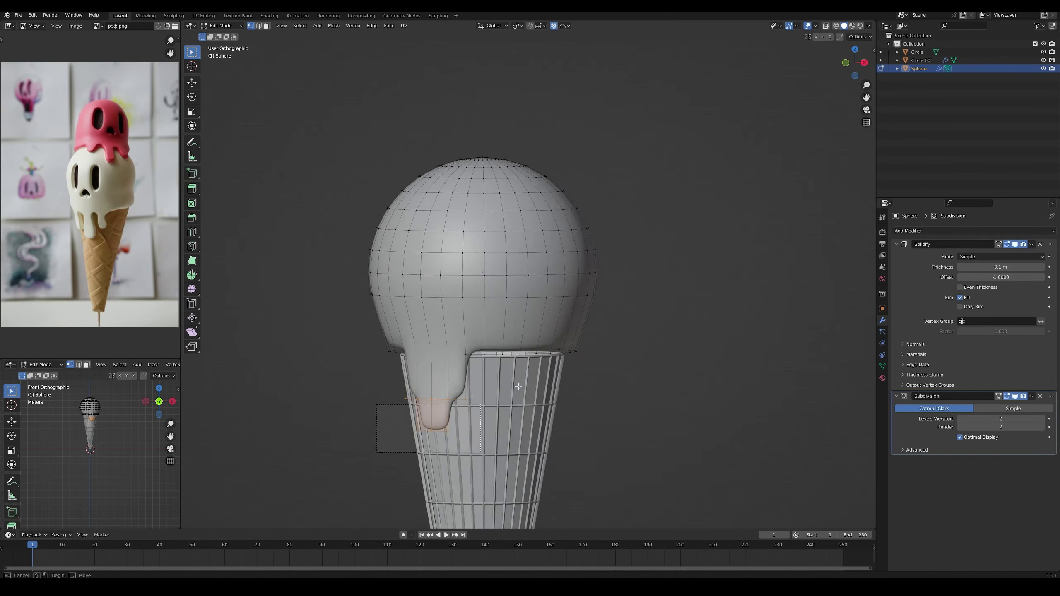
mouse_move(417, 451)
middle_mouse_down()
mouse_move(529, 407)
mouse_move(422, 462)
middle_mouse_up()
scroll(502, 382, "up", 4)
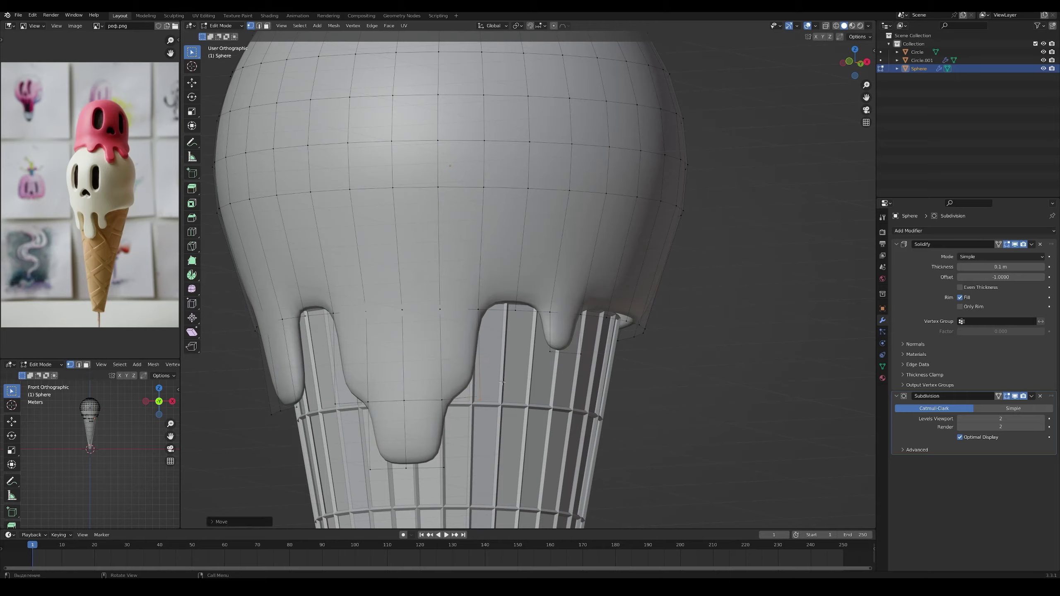
key("KP_1")
key("z")
key("z")
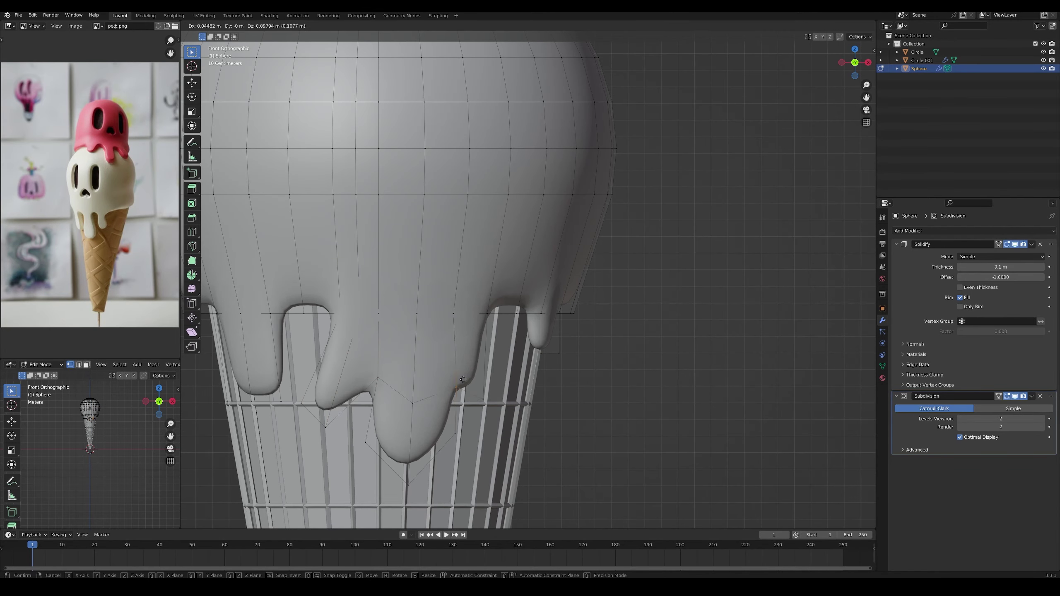
left_click(463, 379)
scroll(463, 379, "down", 5)
middle_click_drag(463, 380, 556, 397)
- Raise subdivision to level 3 and grab more rim vertices into additional drips
key("ctrl+3")
scroll(680, 446, "down", 2)
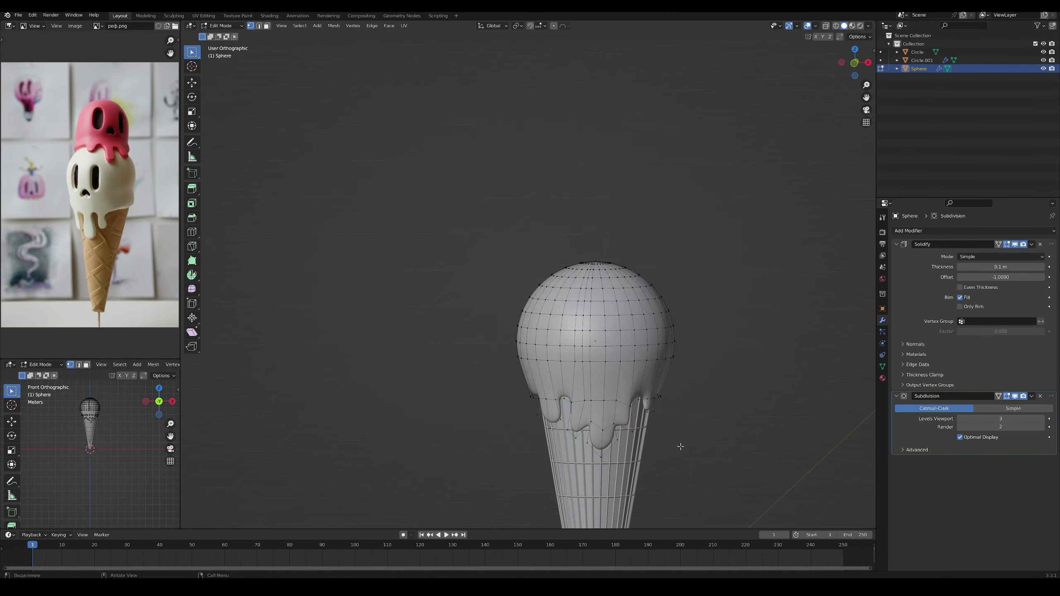
scroll(680, 447, "up", 8)
left_click(504, 348)
key("g")
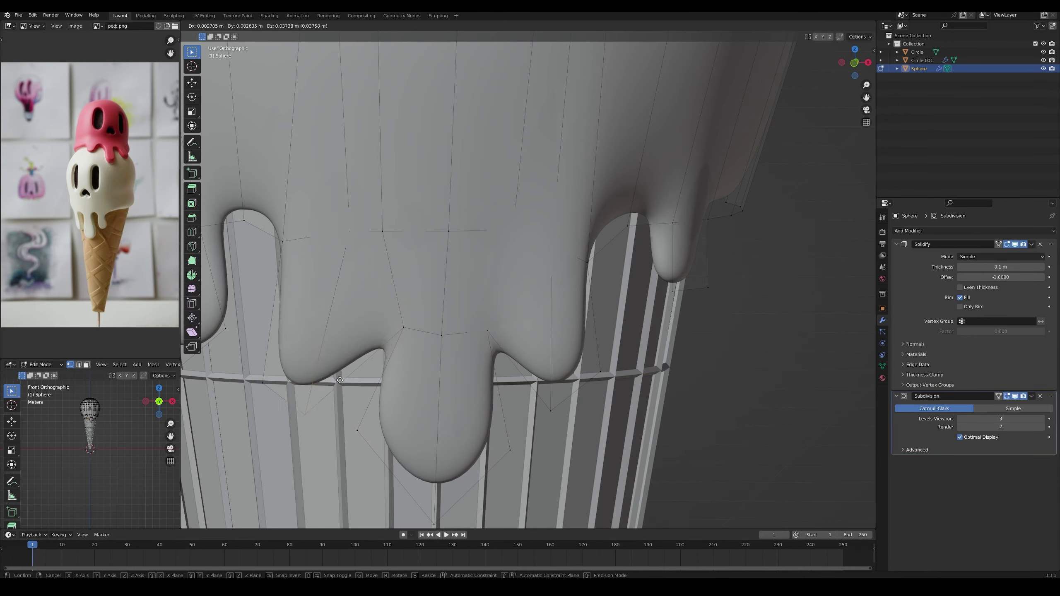
left_click(340, 380)
scroll(536, 369, "down", 5)
middle_click_drag(536, 369, 522, 401)
scroll(522, 400, "up", 8)
left_click(503, 376)
key("g")
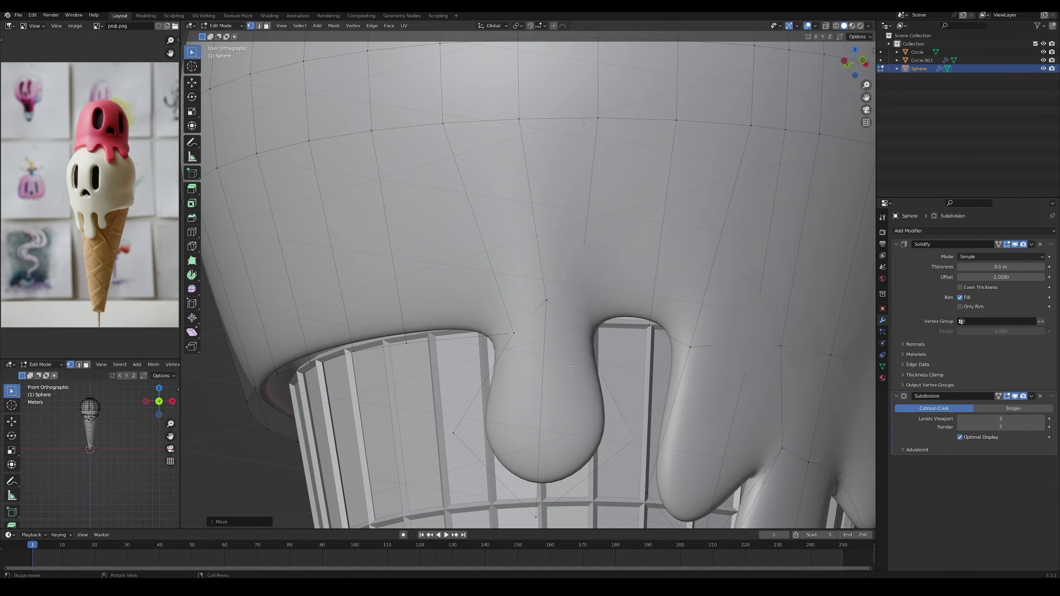
scroll(570, 365, "down", 6)
key("KP_1")
scroll(413, 286, "up", 6)
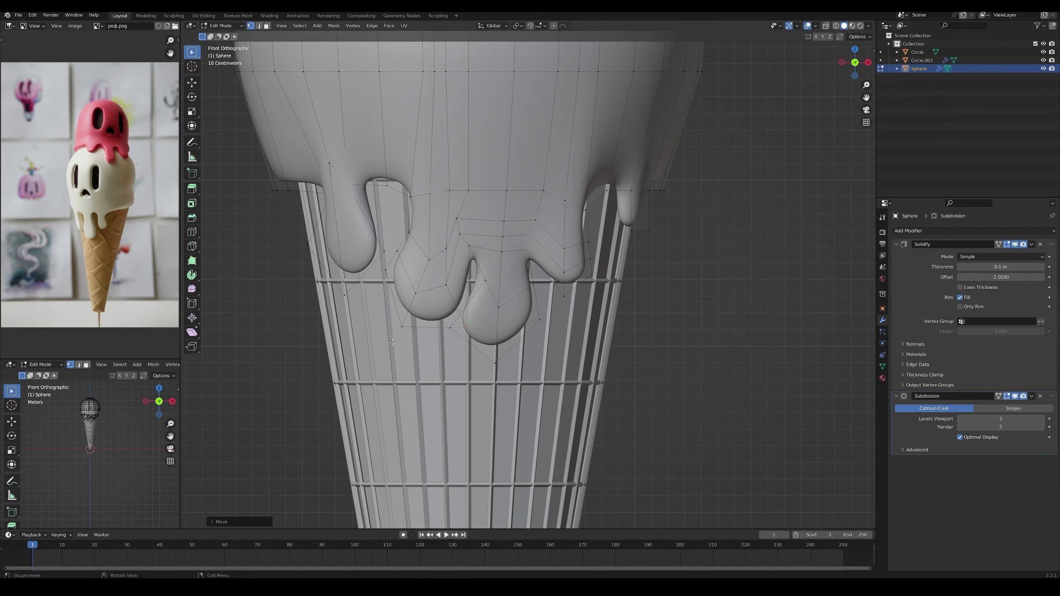
- Return to Object Mode and orbit to inspect the dripping scoop
key("Tab")
scroll(510, 251, "down", 5)
middle_click_drag(510, 250, 480, 367)
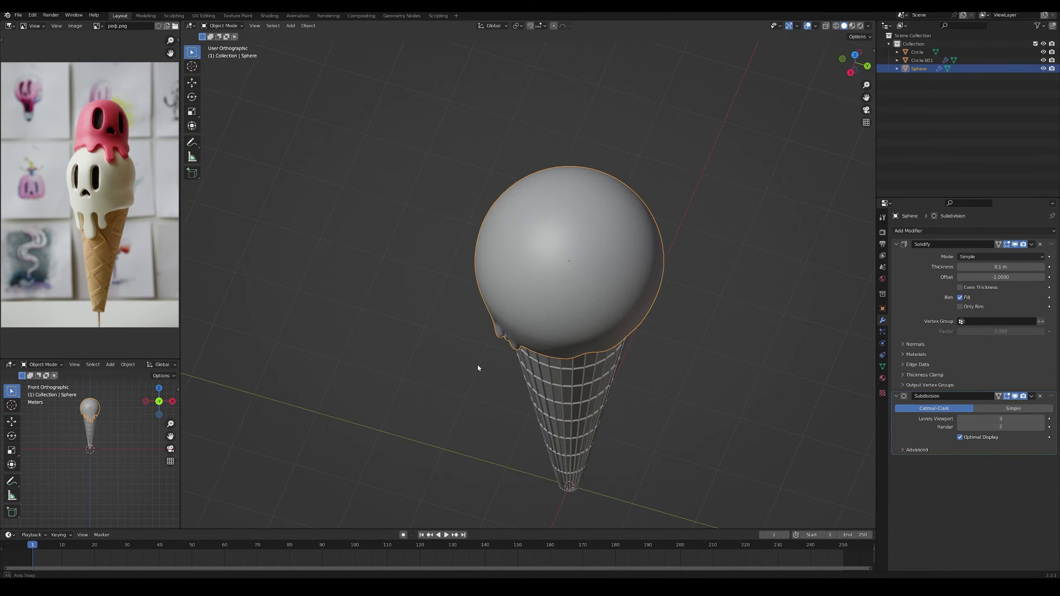
scroll(659, 335, "down", 3)
middle_click_drag(659, 335, 676, 364)
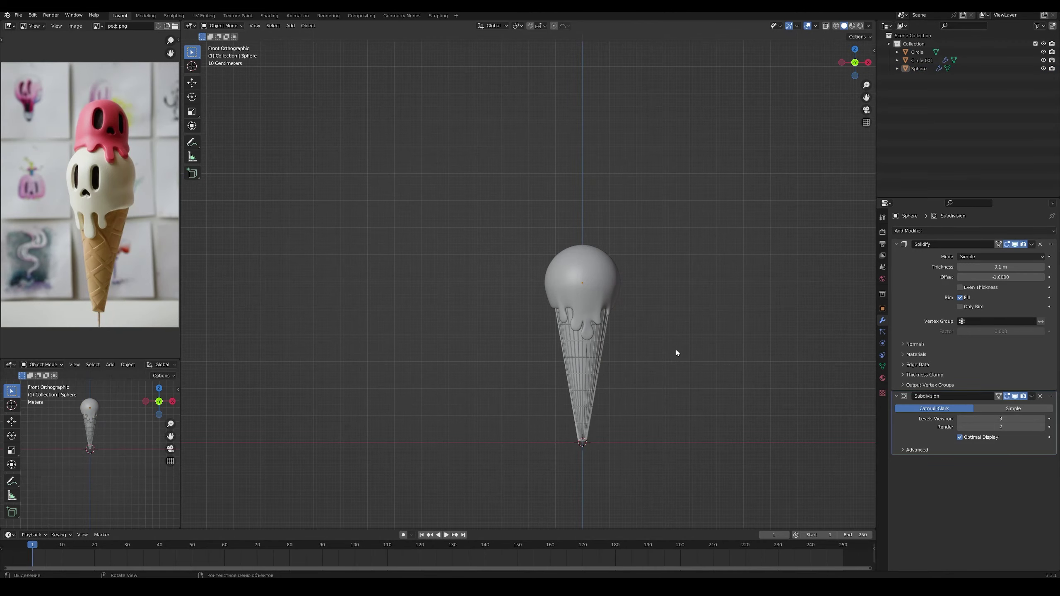
- Replace the scoop with a new UV sphere cut to its upper half, subdivided
key("Delete")
key("shift+a")
left_click(669, 322)
key("Tab")
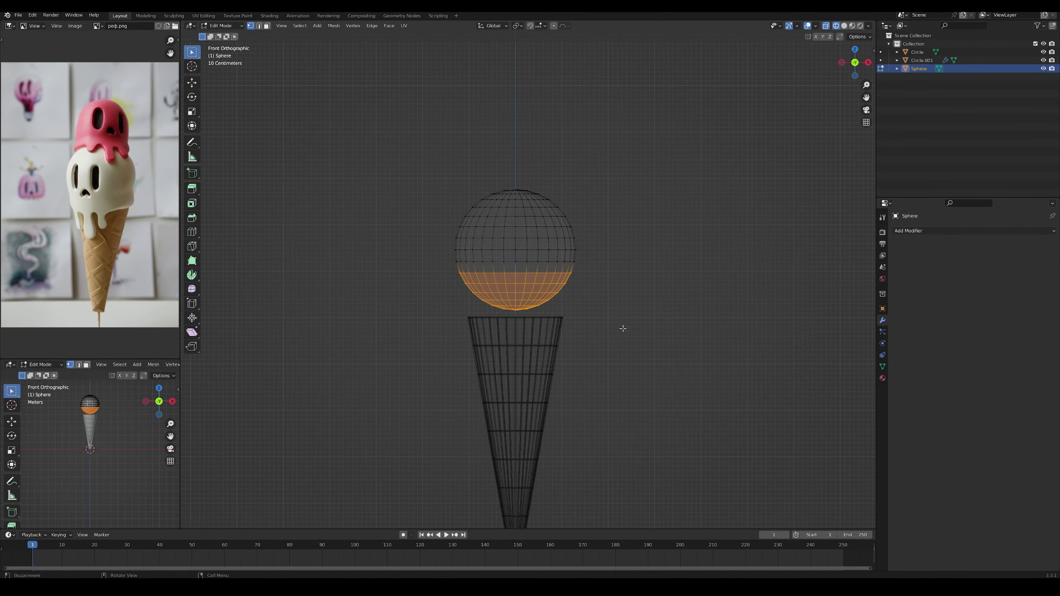
key("x")
left_click(623, 328)
key("shift+z")
middle_click_drag(623, 328, 571, 325)
left_click(579, 370)
key("ctrl+2")
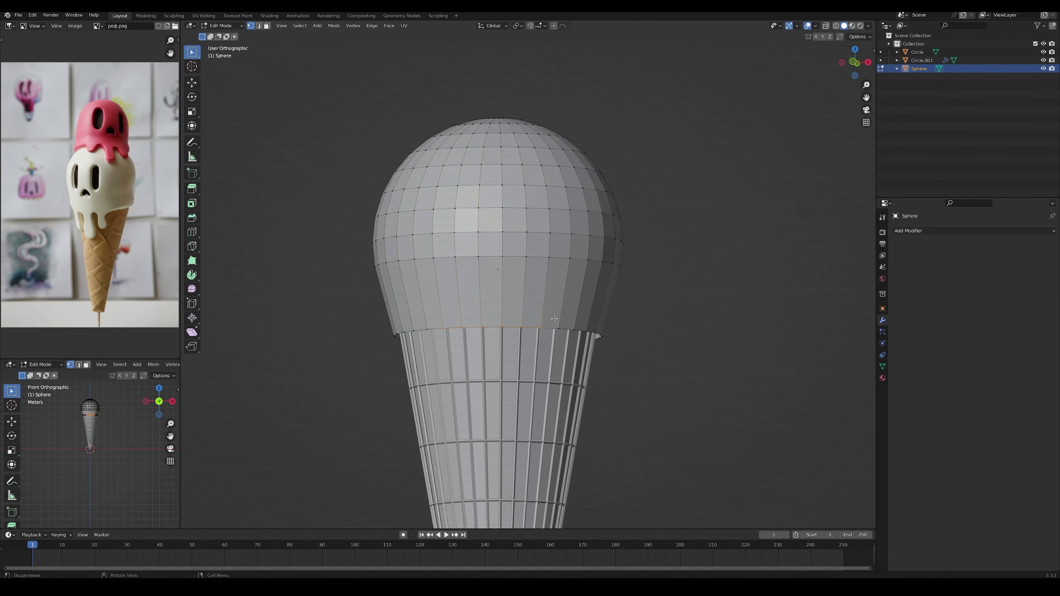
- Add Solidify and level 3 Subdivision, then extrude and reshape new drips
left_click(972, 230)
left_click(899, 372)
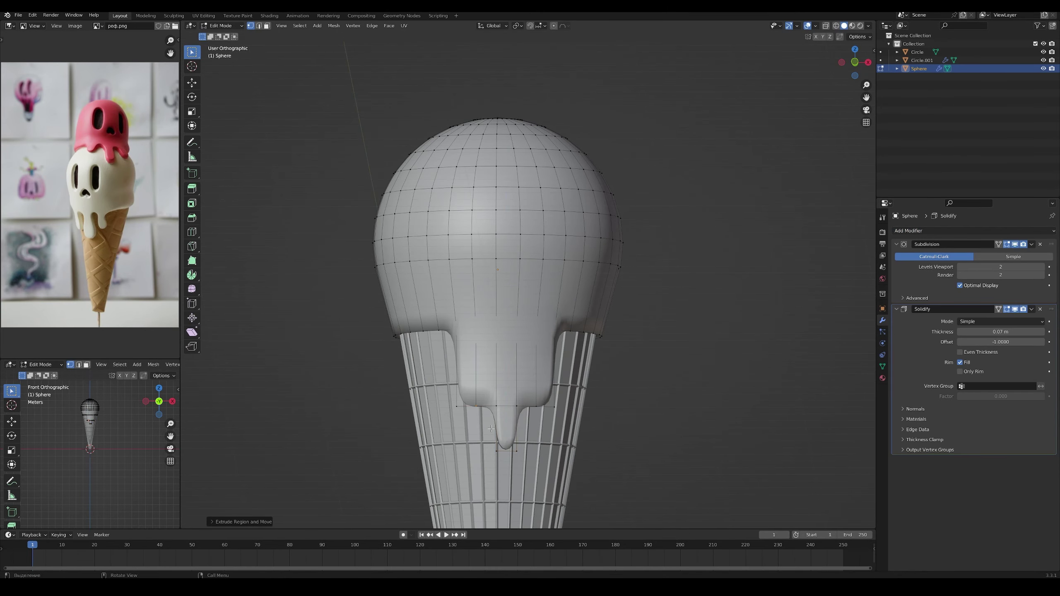
left_click(490, 403)
key("ctrl+3")
scroll(427, 452, "up", 3)
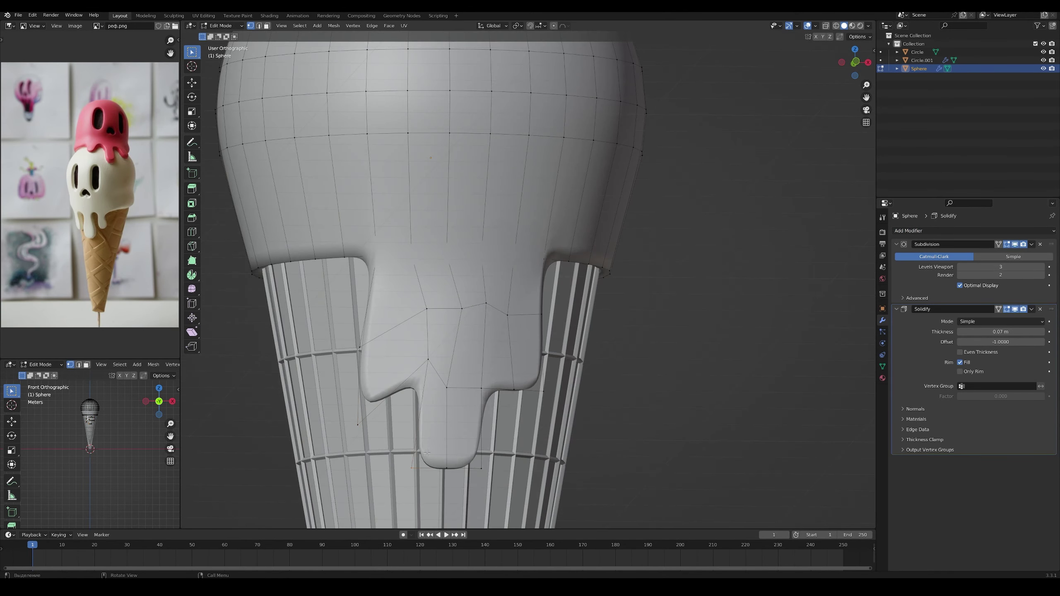
middle_click_drag(466, 417, 442, 376)
key("g")
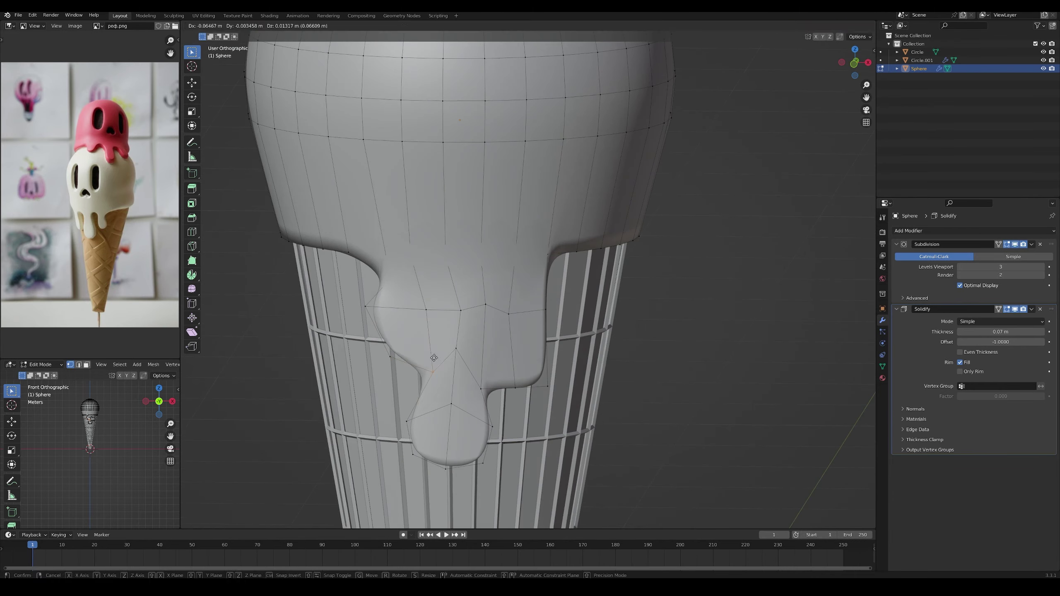
key("x")
left_click(651, 480)
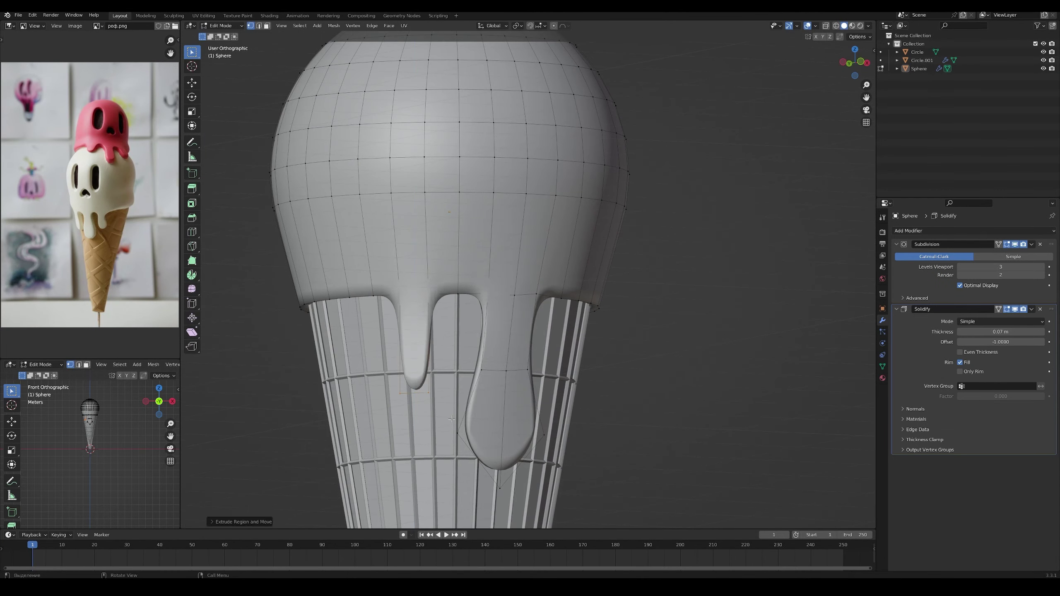
left_click(450, 396)
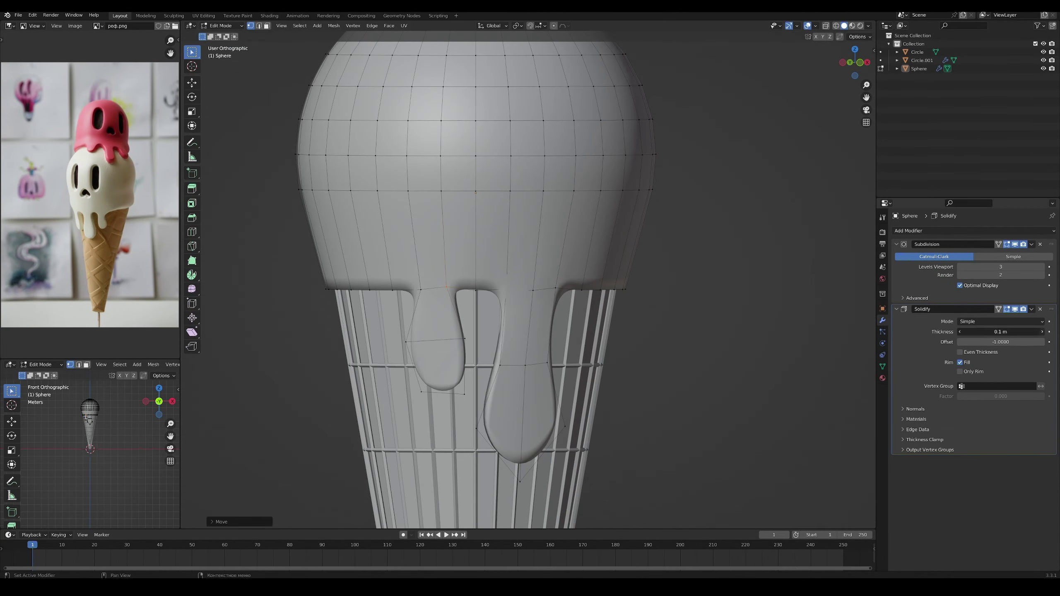
- Set the Solidify thickness to 0.13 m, then back to 0.07 m
left_click_drag(1001, 332, 1014, 331)
middle_click_drag(584, 251, 645, 264)
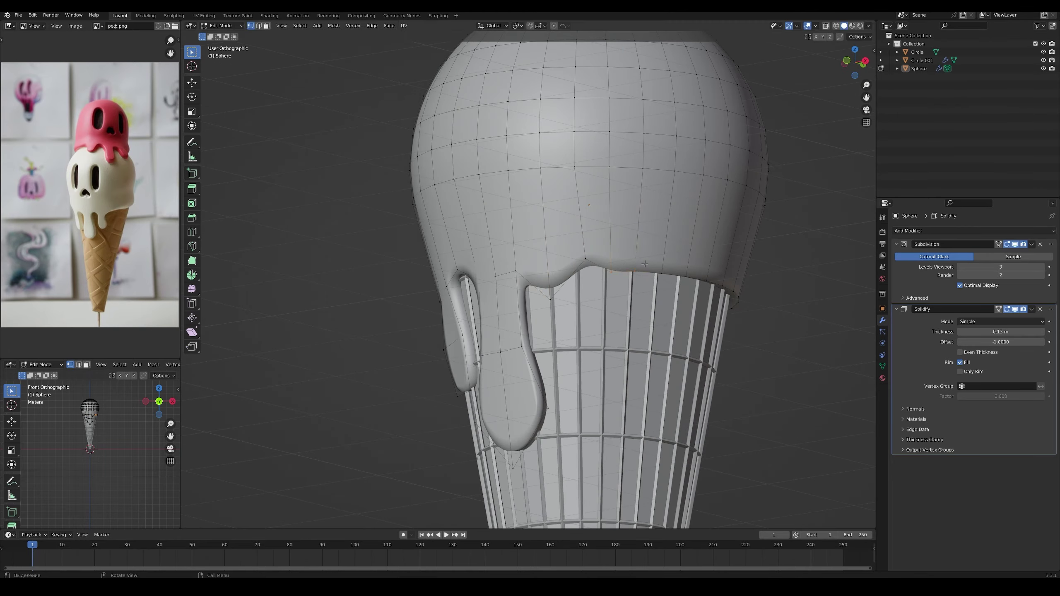
middle_click_drag(654, 304, 709, 292)
left_click_drag(1000, 332, 985, 332)
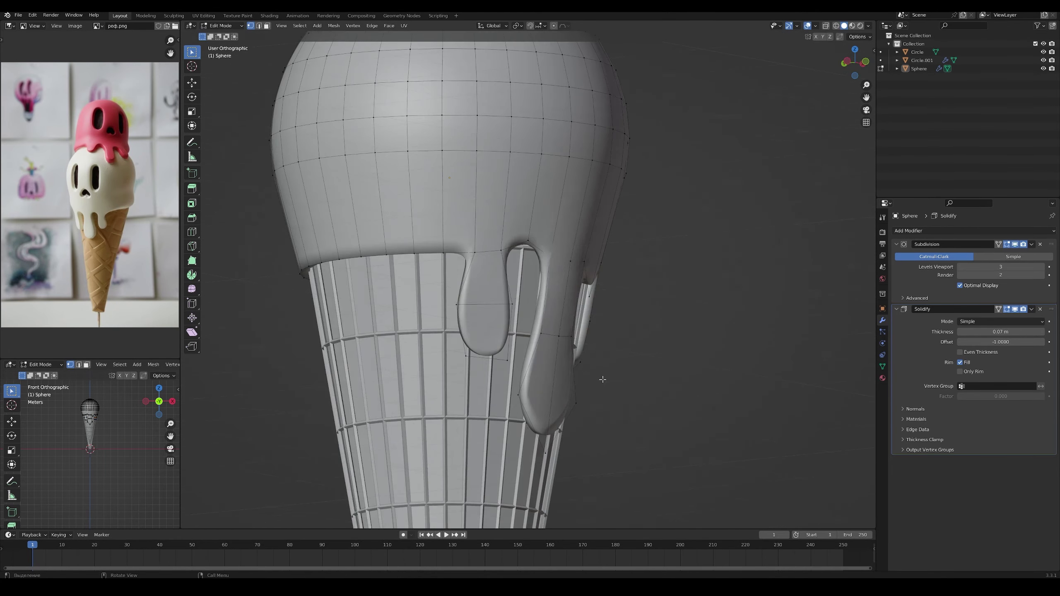
middle_click_drag(605, 293, 633, 329)
key("b")
scroll(632, 328, "down", 3)
scroll(632, 328, "down", 3)
- Return to Object Mode, deselect all, and view the whole cone
key("Tab")
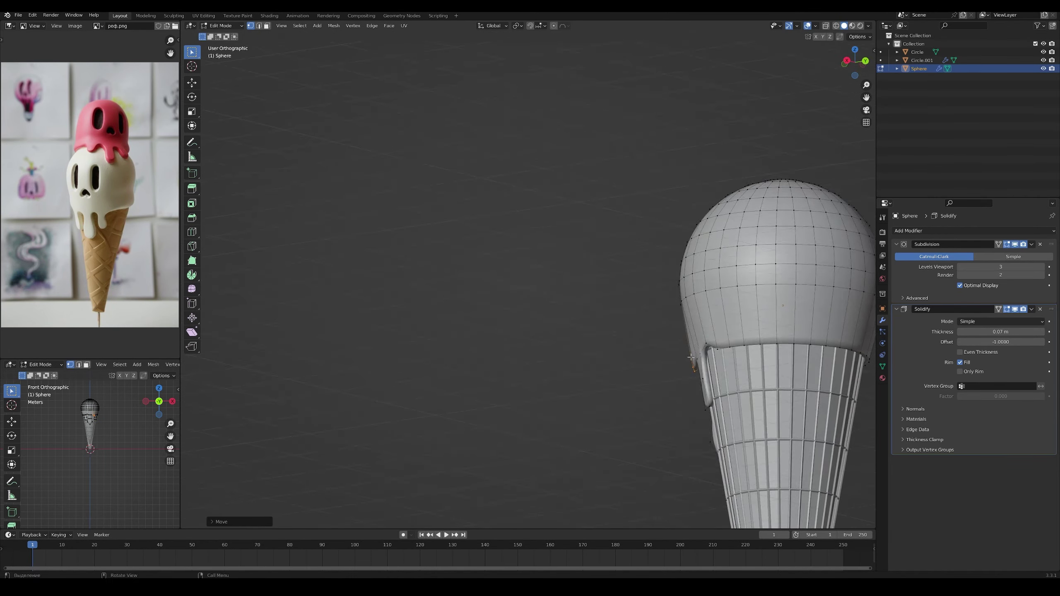
key("alt+a")
scroll(723, 450, "up", 3)
scroll(668, 376, "down", 5)
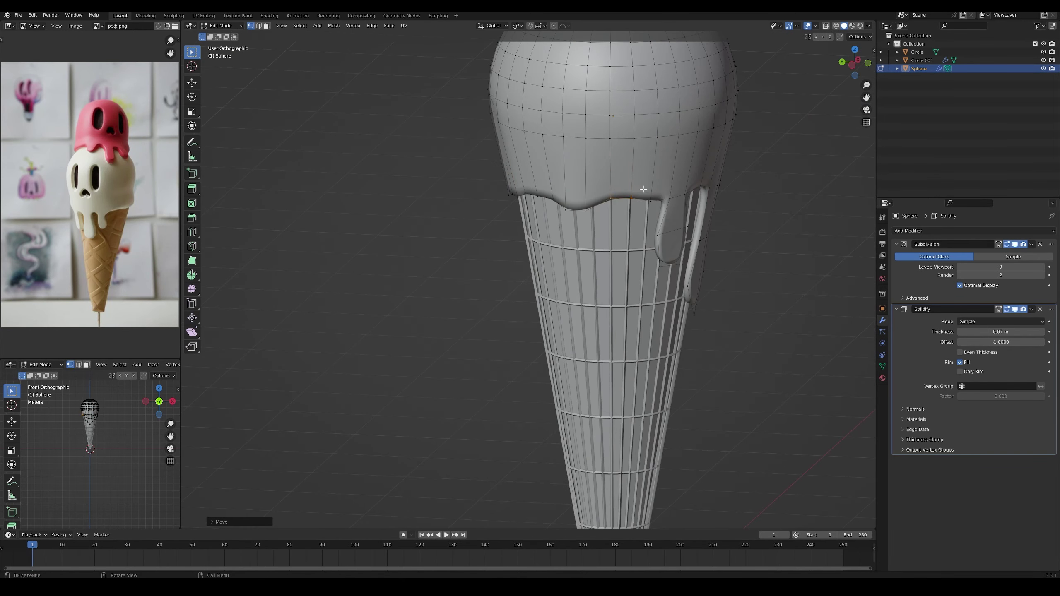
middle_click_drag(563, 334, 486, 320)
scroll(462, 267, "up", 2)
- Open the Save As window, then cancel it
key("ctrl+shift+s")
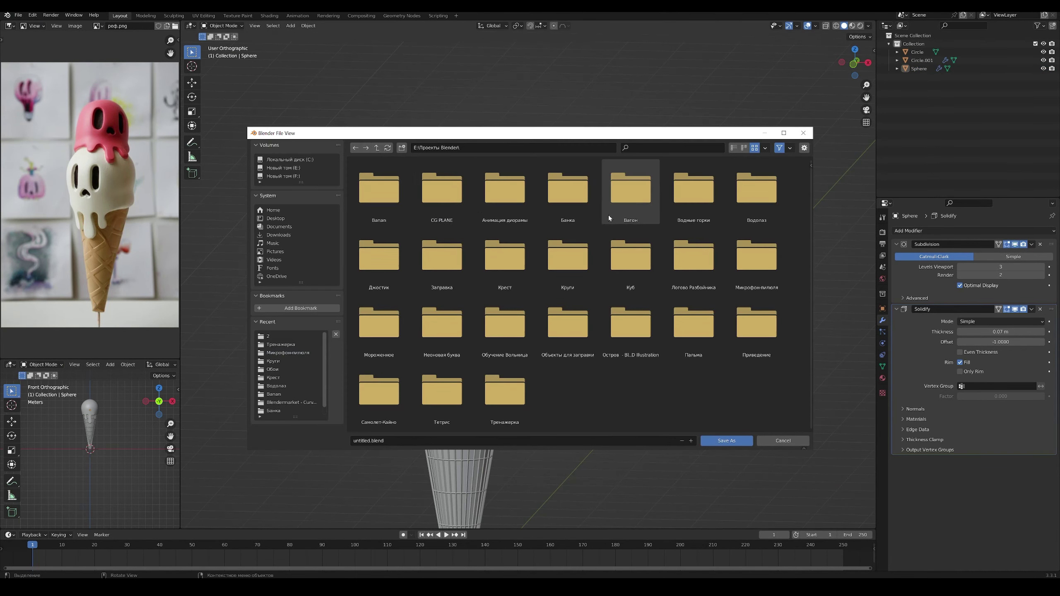
key("Escape")
scroll(466, 245, "up", 4)
- Round the eye loops with LoopTools Circle and cut two eye-socket holes
key("Tab")
right_click(452, 193)
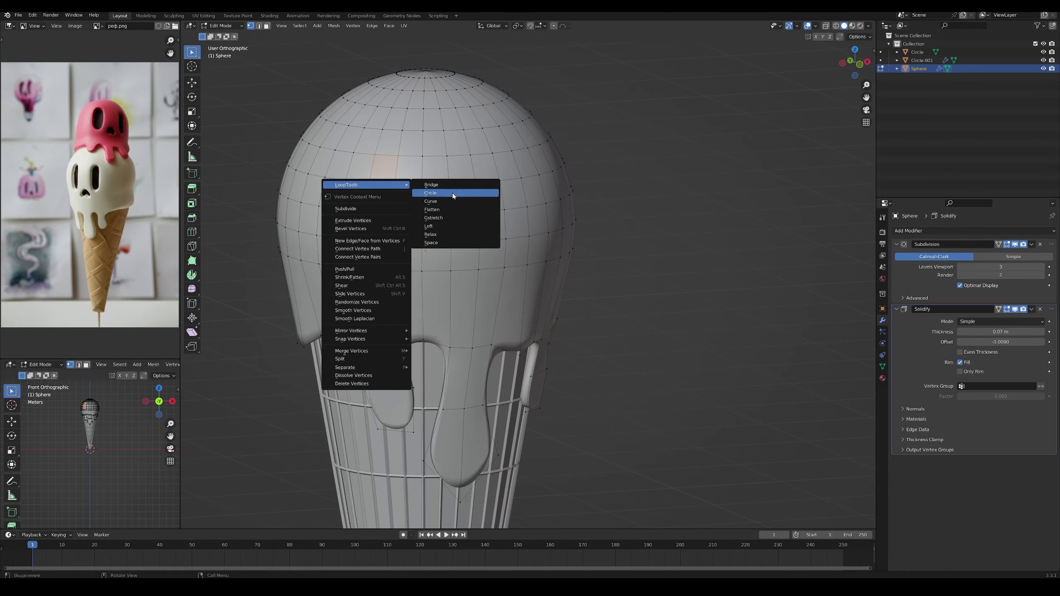
left_click(392, 27)
key("Escape")
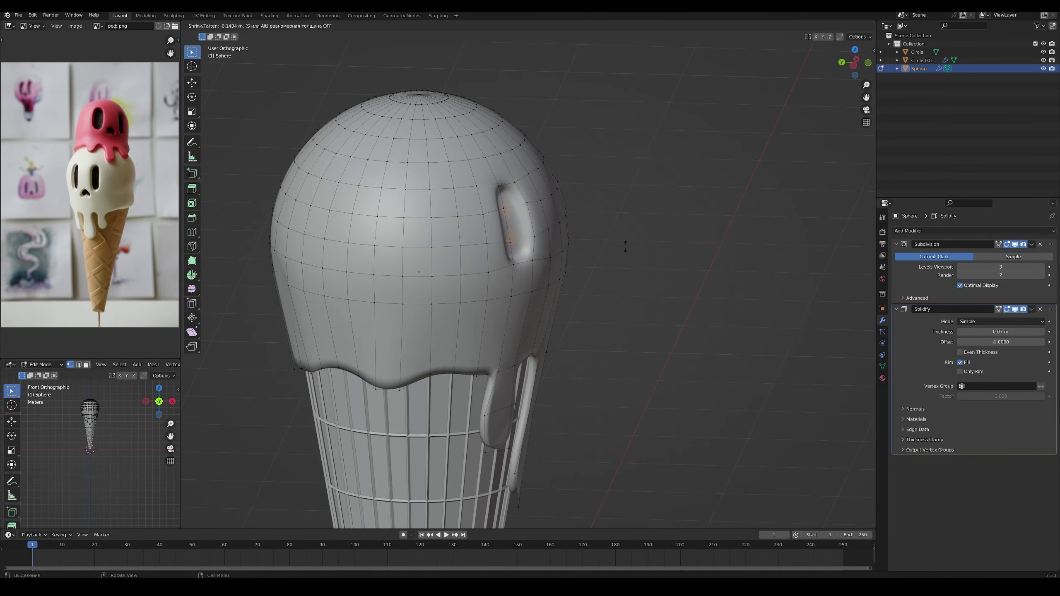
mouse_move(593, 204)
middle_mouse_down()
mouse_move(507, 203)
mouse_move(522, 151)
mouse_move(514, 167)
middle_mouse_up()
left_click(515, 167)
key("shift+alt+s")
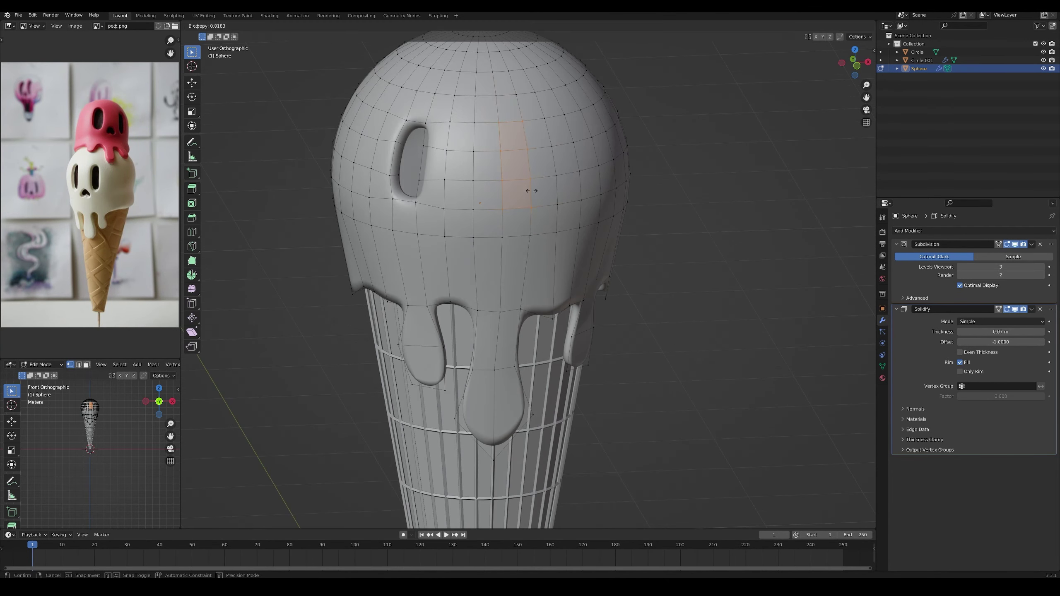
left_click(641, 219)
- Extrude and shrink faces inward to form the small round nose hole
scroll(513, 172, "up", 1)
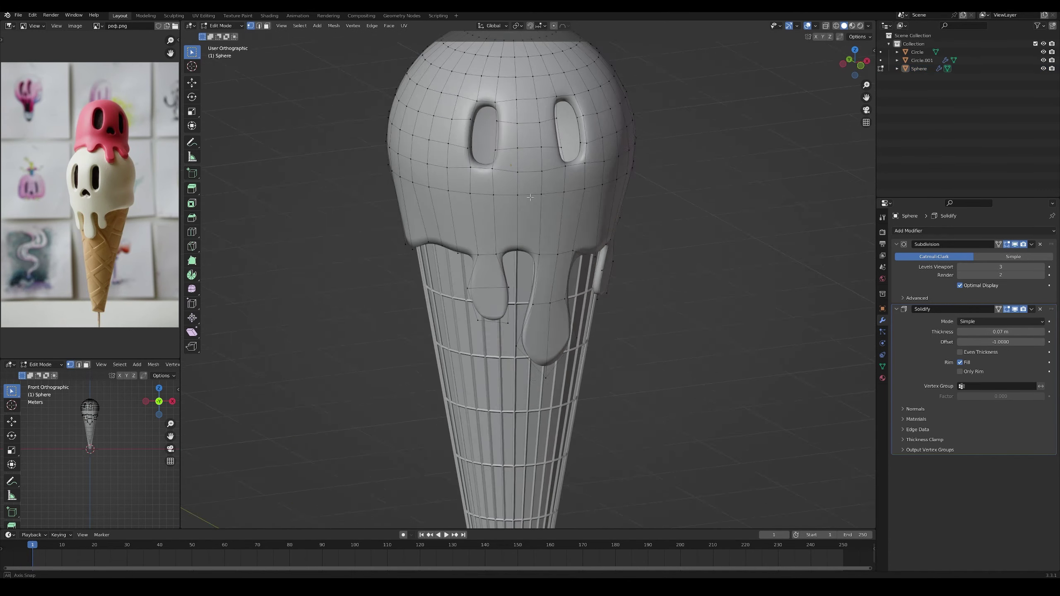
scroll(513, 173, "up", 2)
key("3")
key("alt+e")
left_click(520, 163)
key("Escape")
middle_click_drag(553, 146, 534, 127)
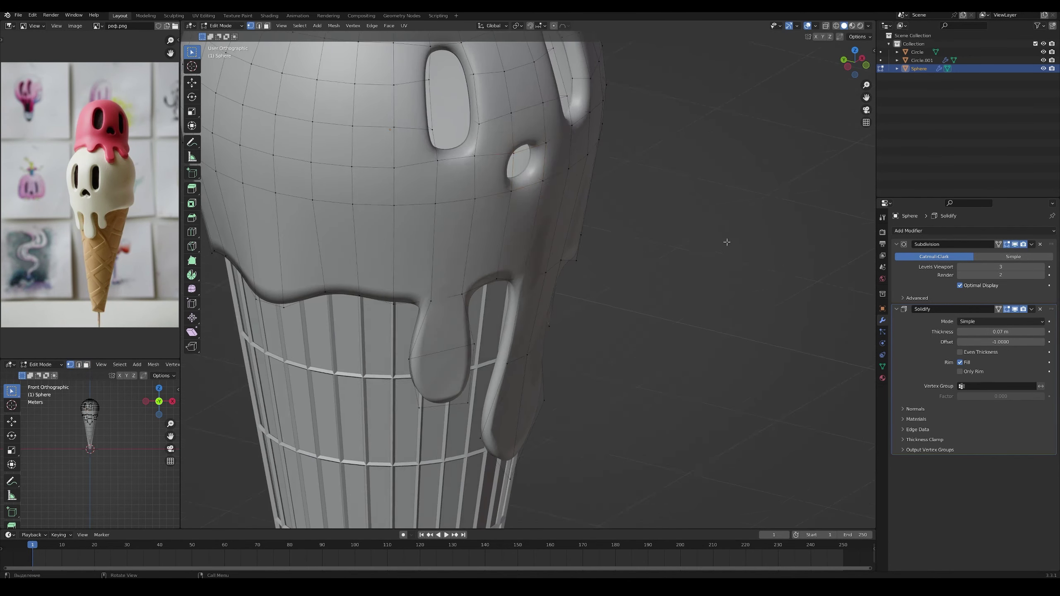
middle_click_drag(591, 169, 532, 168)
scroll(532, 167, "down", 2)
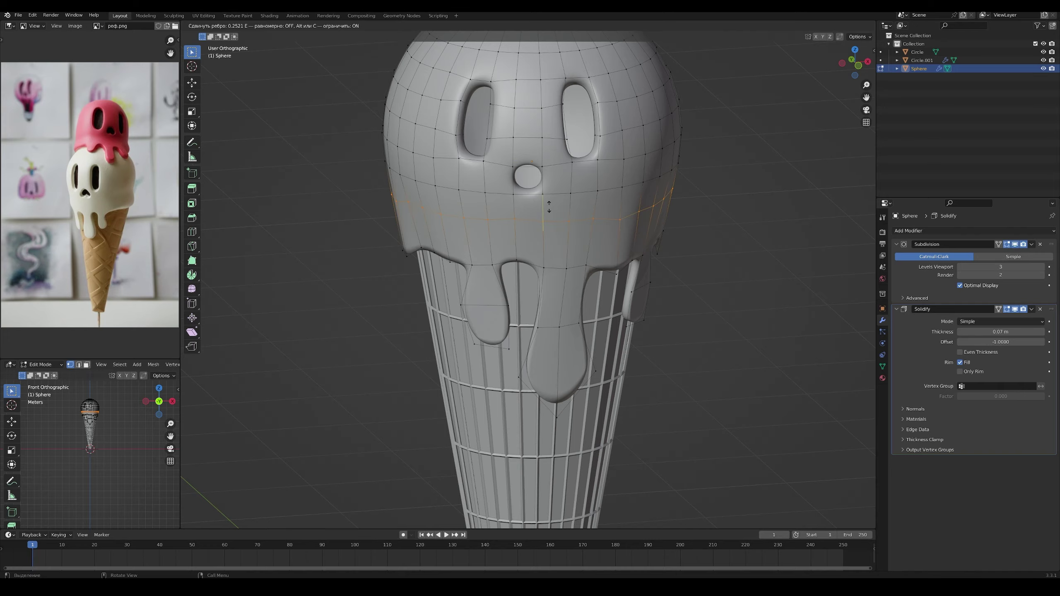
- Confirm the edge slide, then drag the nose vertices into a triangle in front wireframe view
left_click(548, 207)
mouse_move(548, 207)
middle_mouse_down()
mouse_move(511, 186)
mouse_move(543, 175)
middle_mouse_up()
key("KP_1")
key("shift+z")
scroll(561, 166, "up", 3)
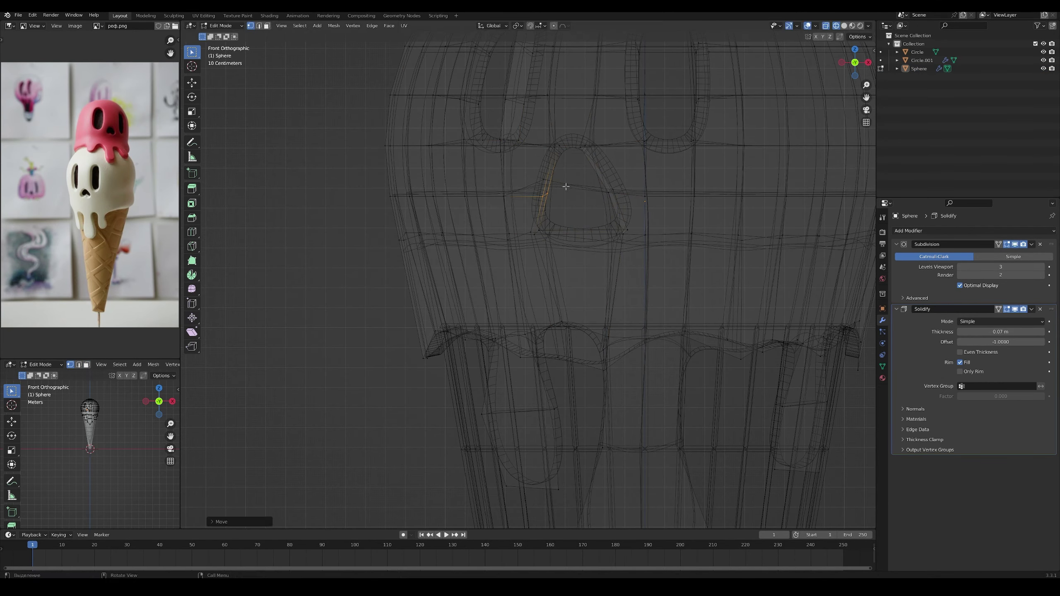
key("shift+z")
scroll(578, 244, "down", 3)
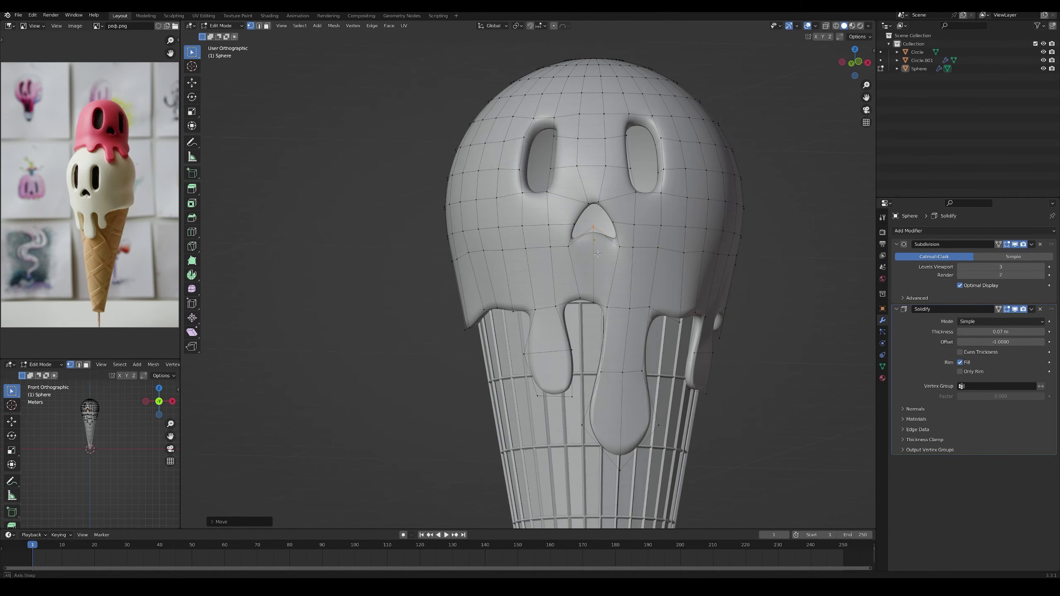
middle_click_drag(578, 244, 582, 238)
key("shift+z")
left_click(580, 239)
key("g")
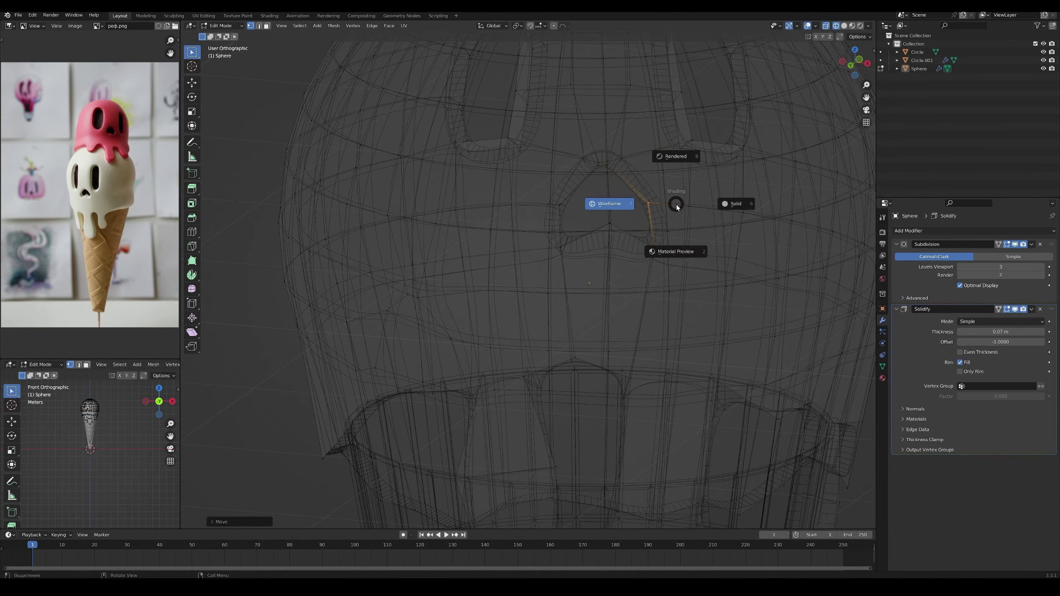
- Return to solid shading without see-through and inspect the reshaped skull nose
left_click(735, 204)
middle_click_drag(676, 234, 654, 255)
key("alt+z")
scroll(670, 275, "down", 3)
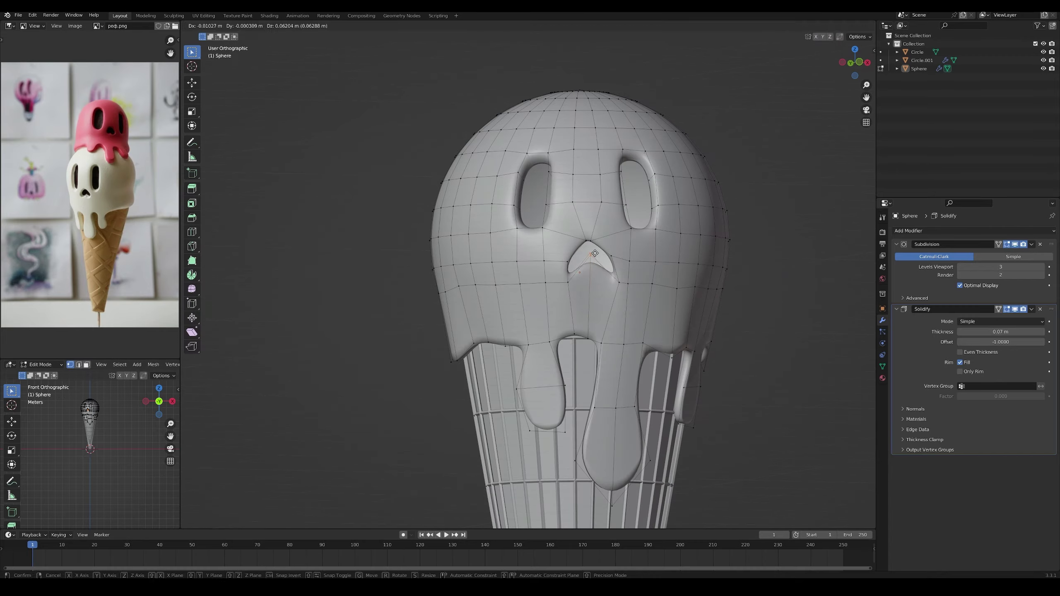
scroll(670, 275, "down", 2)
scroll(709, 293, "up", 5)
mouse_move(709, 292)
middle_mouse_down()
mouse_move(756, 325)
mouse_move(742, 384)
mouse_move(710, 385)
middle_mouse_up()
scroll(689, 386, "up", 4)
scroll(665, 391, "up", 2)
- Leave mesh editing to view the whole cone, then go back into editing the scoop
key("b")
key("Escape")
scroll(665, 390, "down", 5)
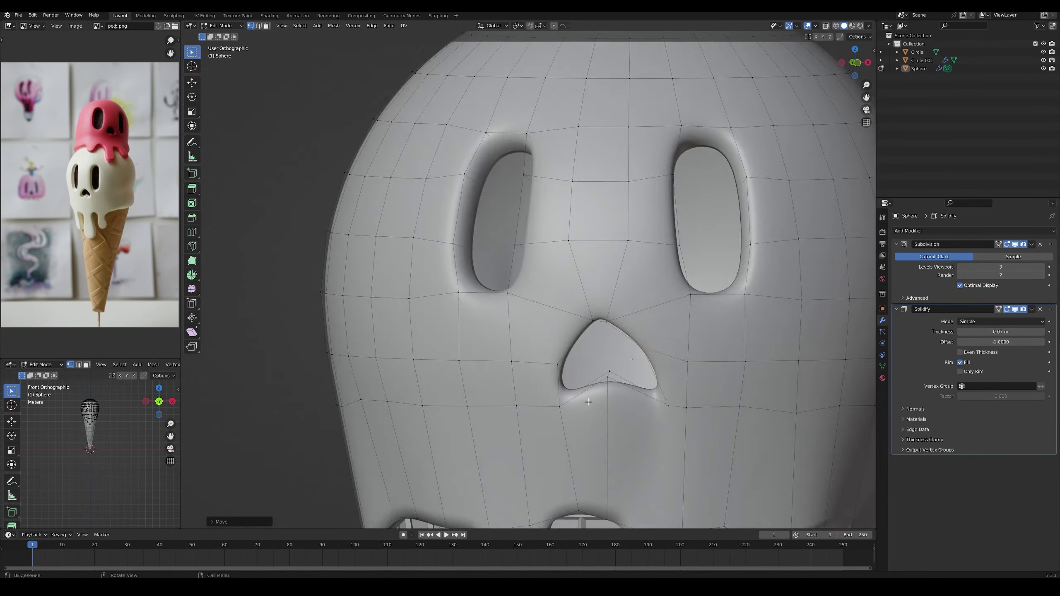
key("Tab")
scroll(772, 343, "down", 4)
mouse_move(773, 343)
middle_mouse_down()
mouse_move(658, 270)
mouse_move(556, 319)
mouse_move(546, 347)
middle_mouse_up()
key("Tab")
scroll(658, 270, "up", 5)
scroll(604, 292, "down", 2)
- Add a UV Sphere for the second scoop and delete its lower half in front view
key("Tab")
scroll(556, 319, "down", 5)
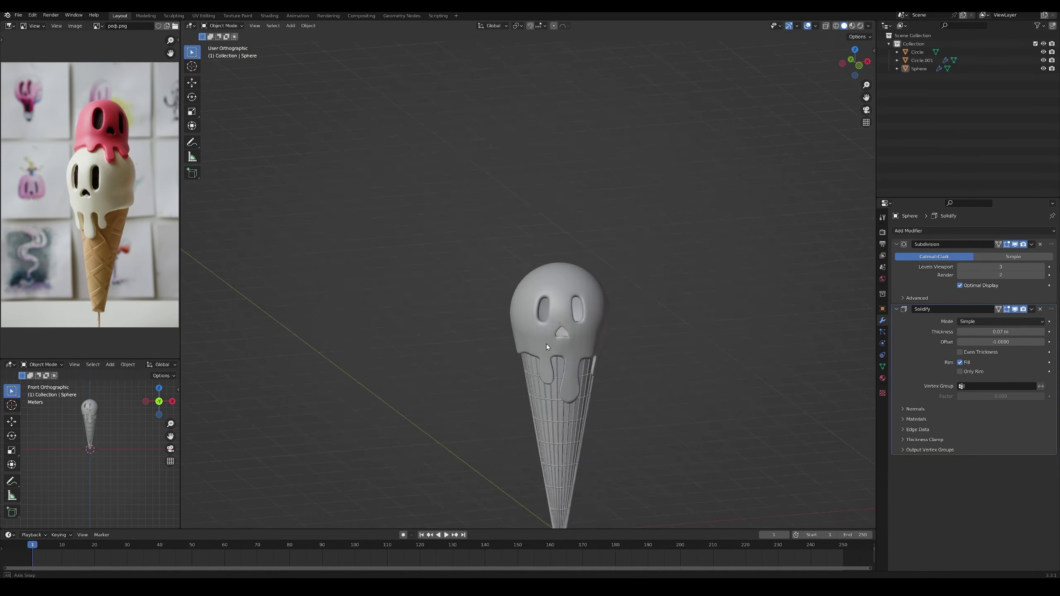
key("shift+a")
left_click(633, 354)
key("KP_1")
key("Tab")
left_click_drag(409, 255, 601, 334)
key("z")
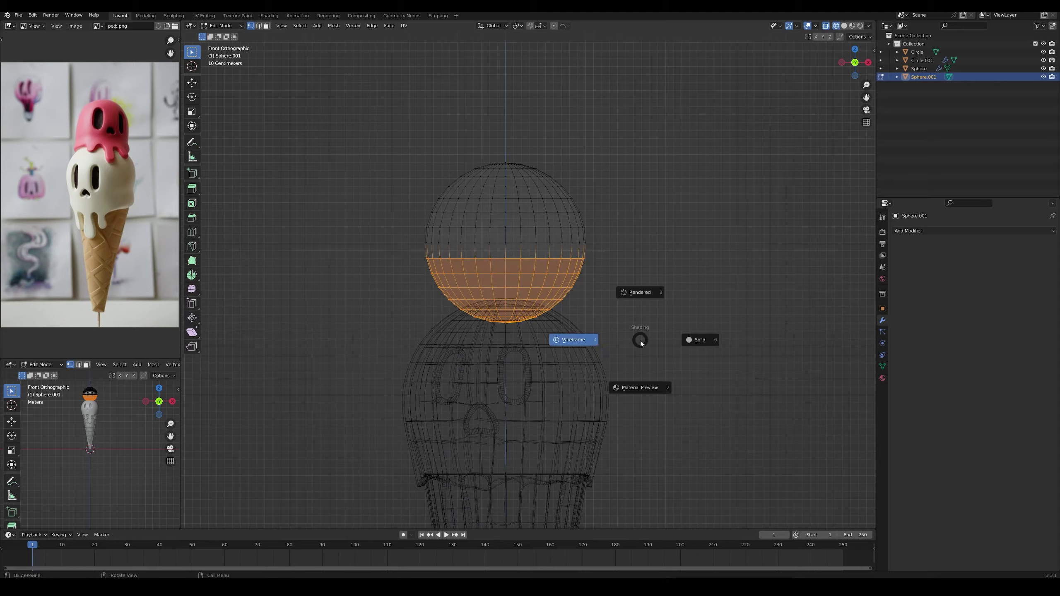
key("Tab")
- Copy the scoop's Solidify and Subdivision modifiers onto the new dome
left_click(972, 230)
left_click(898, 379)
left_click(661, 419)
key("Tab")
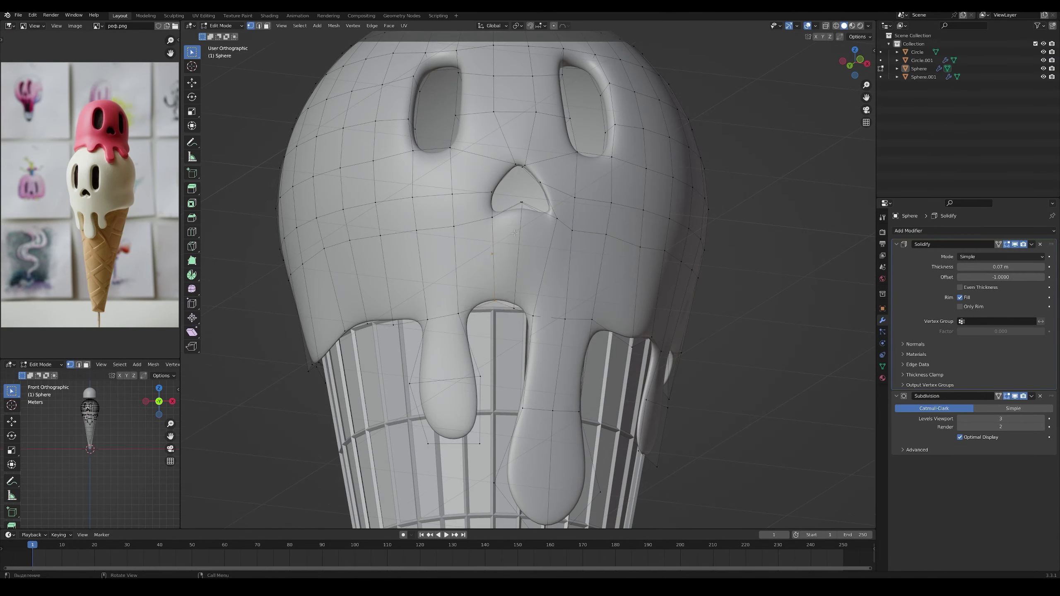
- Move the dome down so it rests on top of the skull scoop
middle_click_drag(661, 419, 470, 221)
scroll(470, 221, "down", 4)
middle_click_drag(370, 312, 495, 237)
key("alt+q")
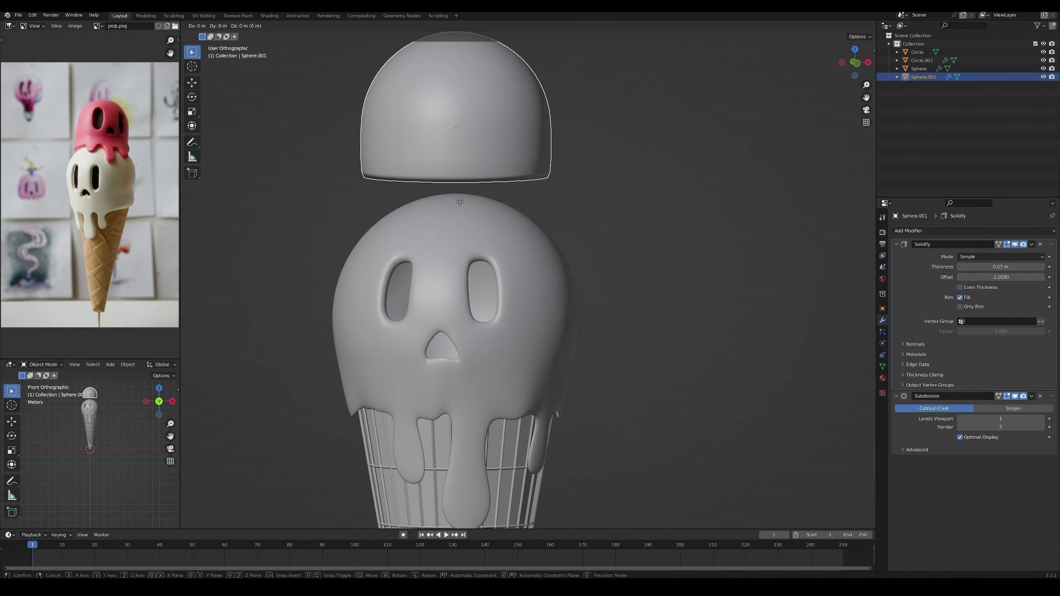
left_click(531, 266)
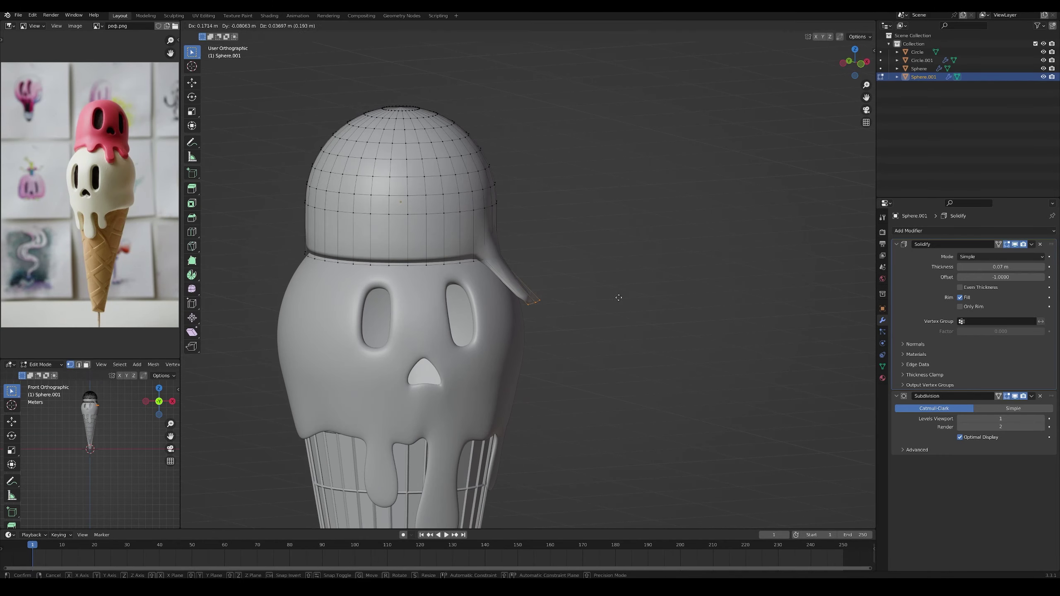
mouse_move(531, 266)
middle_mouse_down()
mouse_move(584, 292)
mouse_move(644, 386)
mouse_move(631, 402)
middle_mouse_up()
key("alt+q")
key("alt+q")
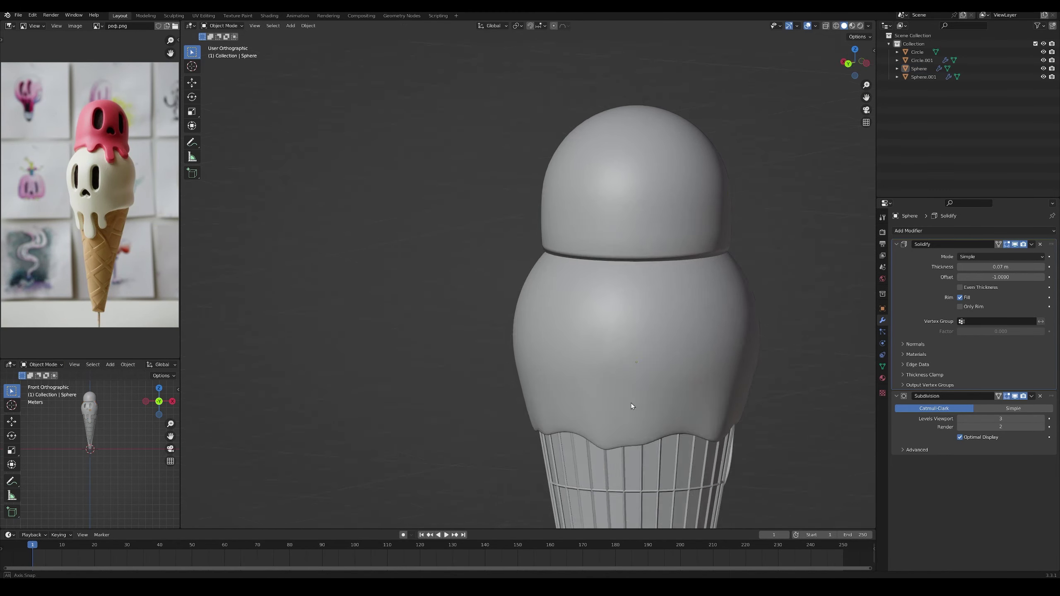
- Pull the dome's drip vertices down over the skull scoop
scroll(631, 403, "up", 4)
key("g")
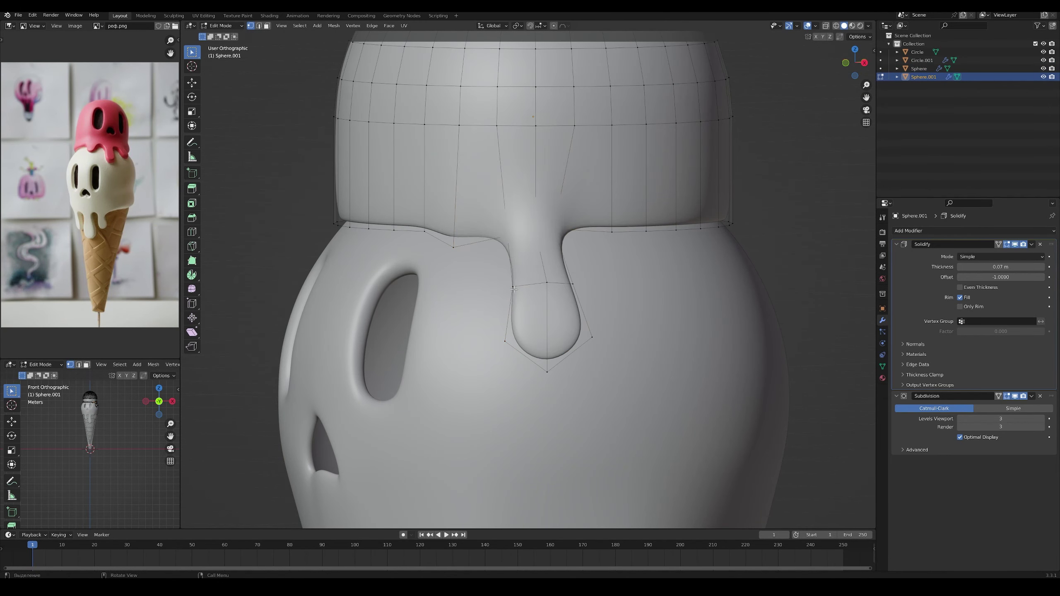
left_click(509, 334)
mouse_move(508, 334)
middle_mouse_down()
mouse_move(505, 281)
mouse_move(629, 342)
middle_mouse_up()
scroll(506, 280, "down", 3)
scroll(629, 342, "up", 1)
- Add a loop cut around the top scoop for the eye holes, checking the face in Object Mode
key("ctrl+r")
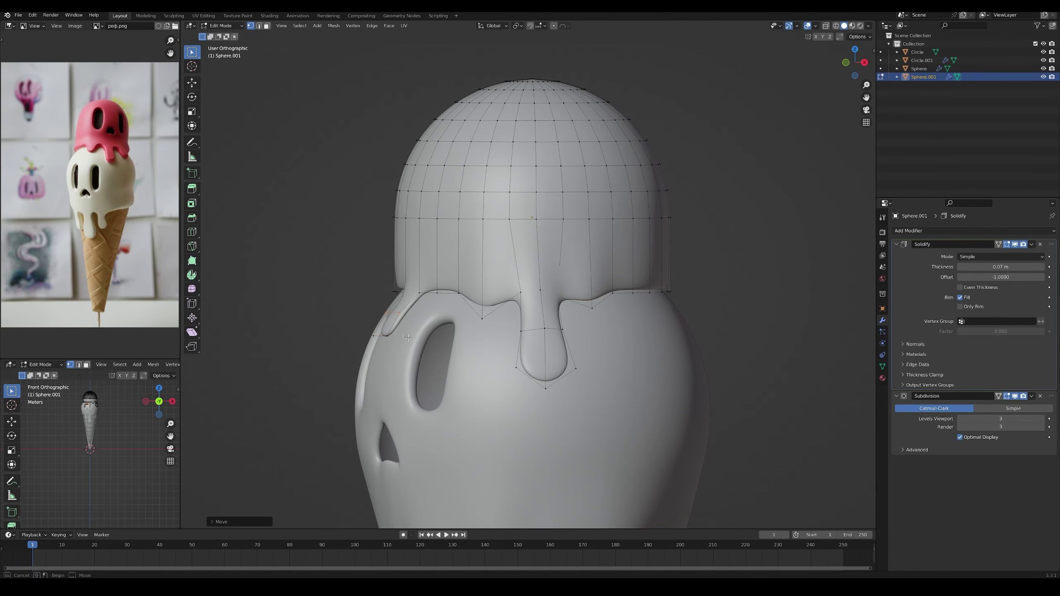
key("Tab")
mouse_move(397, 313)
middle_mouse_down()
mouse_move(429, 241)
mouse_move(488, 306)
mouse_move(385, 325)
middle_mouse_up()
scroll(429, 241, "up", 4)
key("Tab")
scroll(429, 242, "down", 4)
scroll(488, 305, "down", 5)
key("Tab")
key("Tab")
- Finish editing the top scoop and orbit around the whole two-scoop ice cream
scroll(460, 320, "up", 4)
scroll(463, 210, "up", 2)
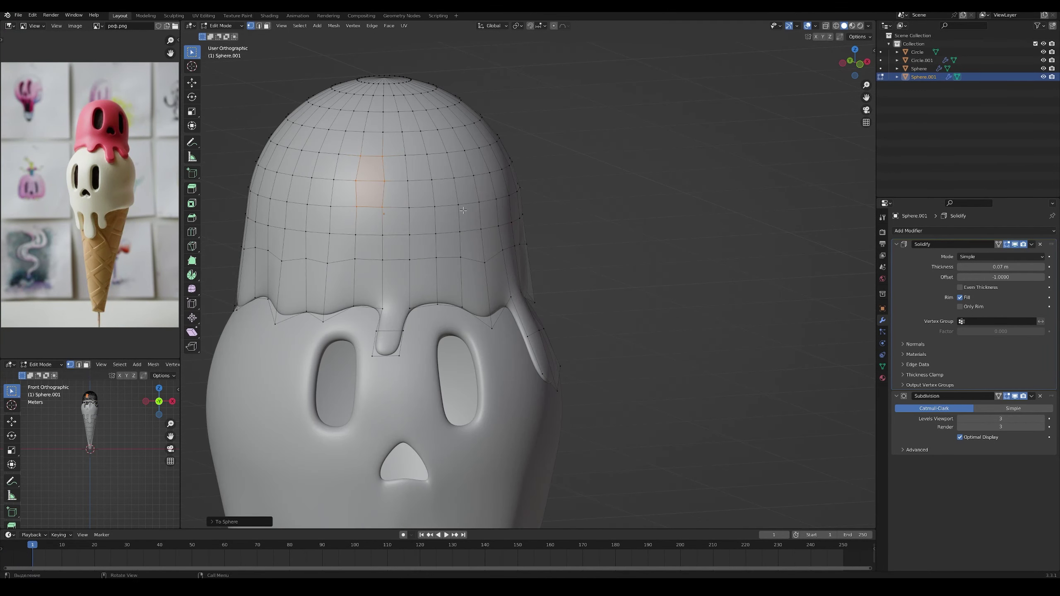
scroll(412, 248, "down", 1)
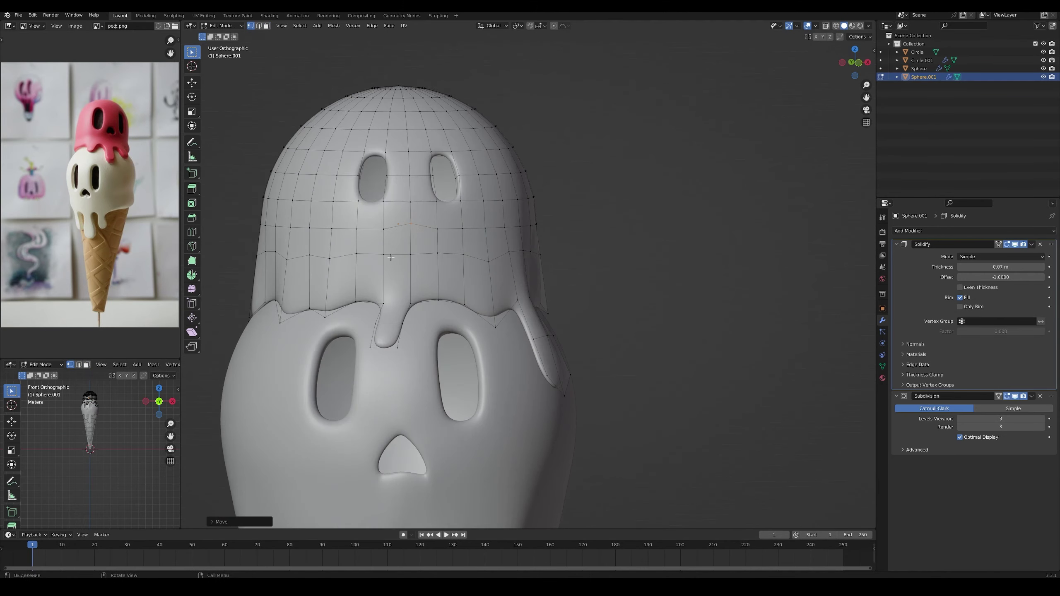
key("Tab")
scroll(419, 241, "down", 5)
middle_click_drag(419, 241, 563, 235)
scroll(568, 314, "down", 3)
middle_click_drag(568, 314, 492, 343)
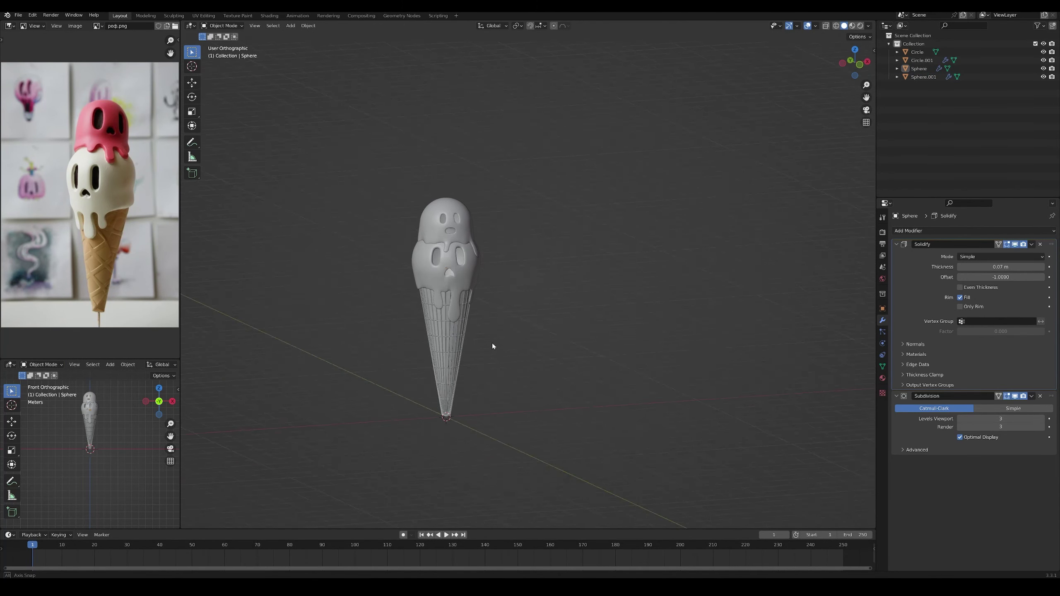
- Enable Pro Lighting Studio in World settings with the Sun ray background preset
left_click(883, 232)
left_click(883, 279)
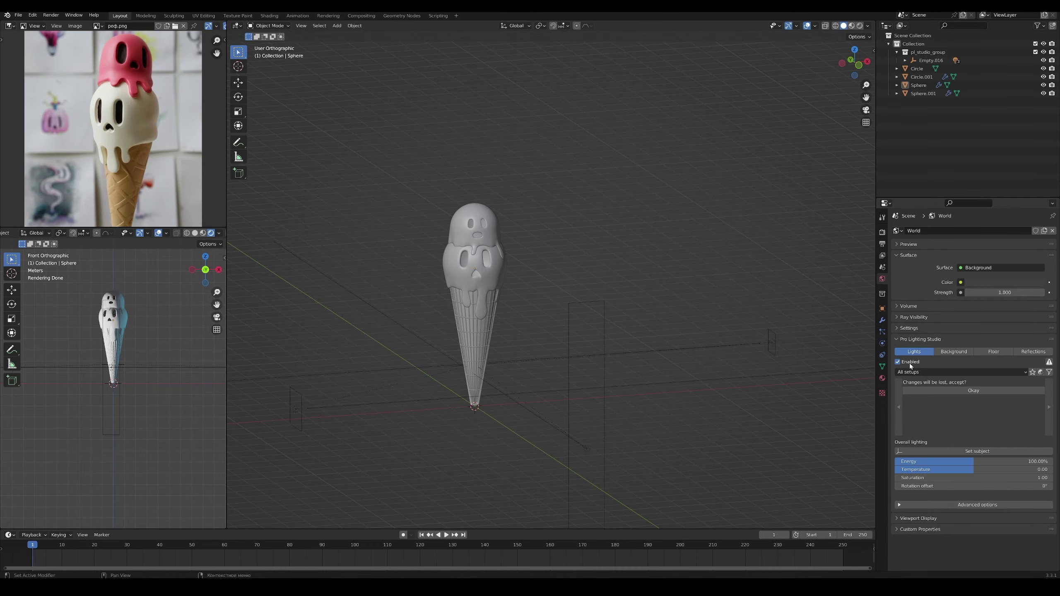
left_click(909, 362)
left_click(954, 318)
left_click(973, 351)
left_click(972, 509)
- Add a camera and align it to the current view of the ice cream
key("shift+a")
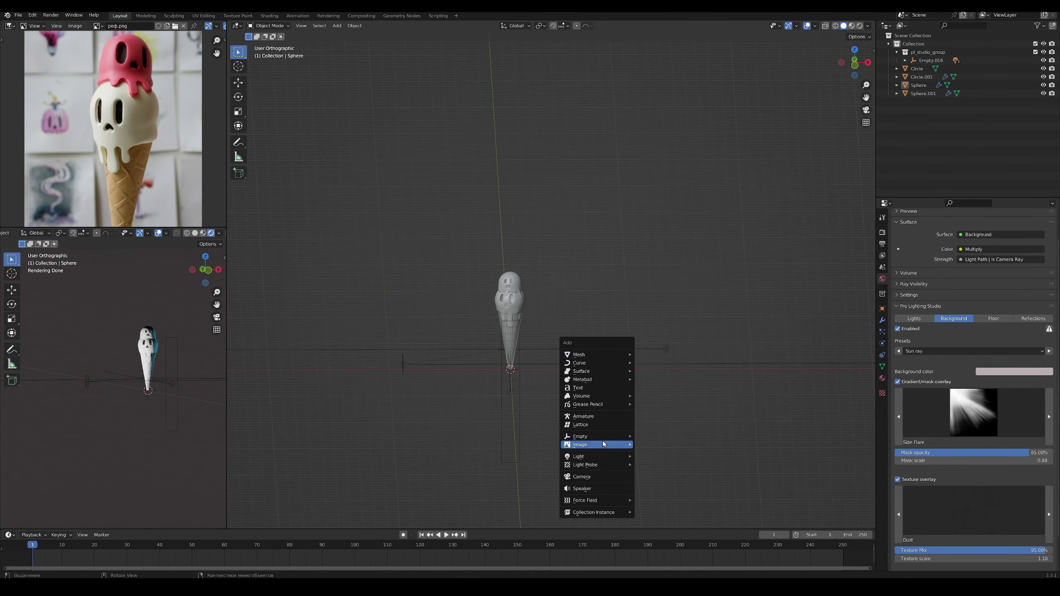
left_click(603, 441)
key("ctrl+alt+KP_0")
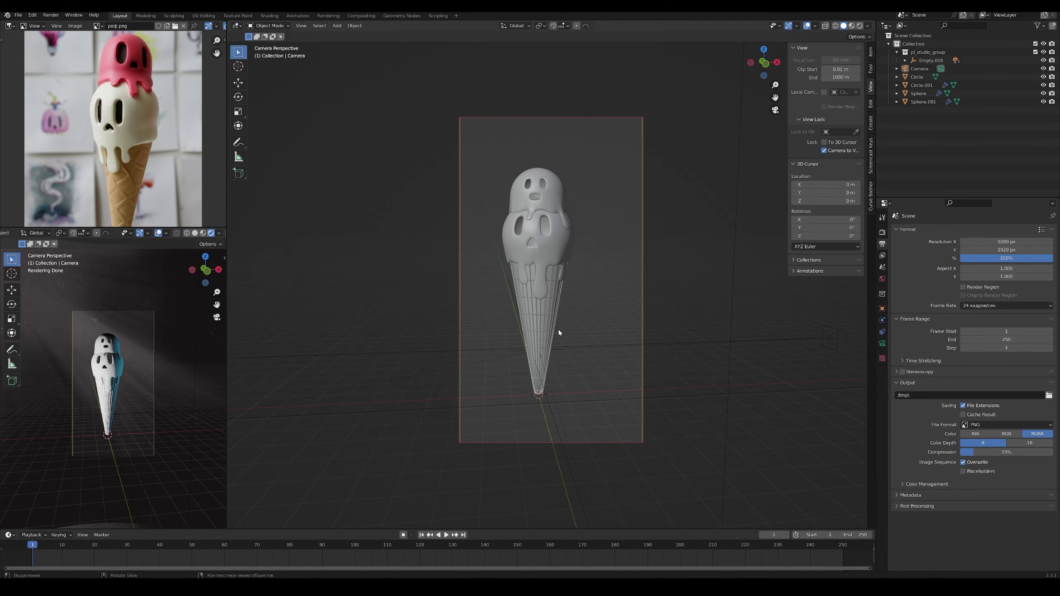
middle_click_drag(558, 330, 606, 354)
key("KP_0")
scroll(978, 443, "up", 2)
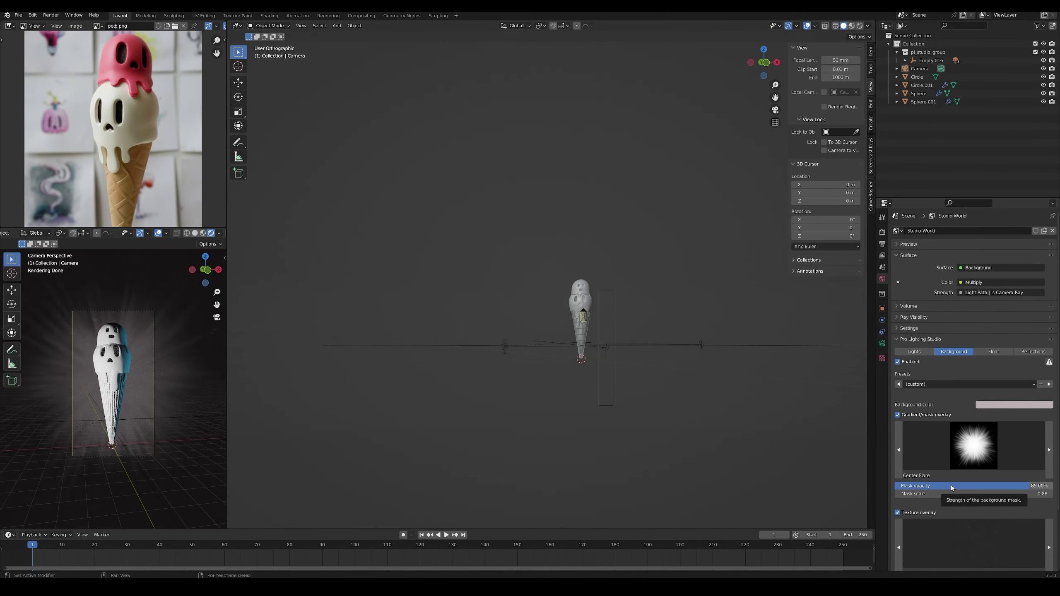
- Browse the studio lighting setups and bring the view closer to the ice cream
left_click(914, 351)
left_click(949, 372)
middle_click_drag(650, 378, 796, 327)
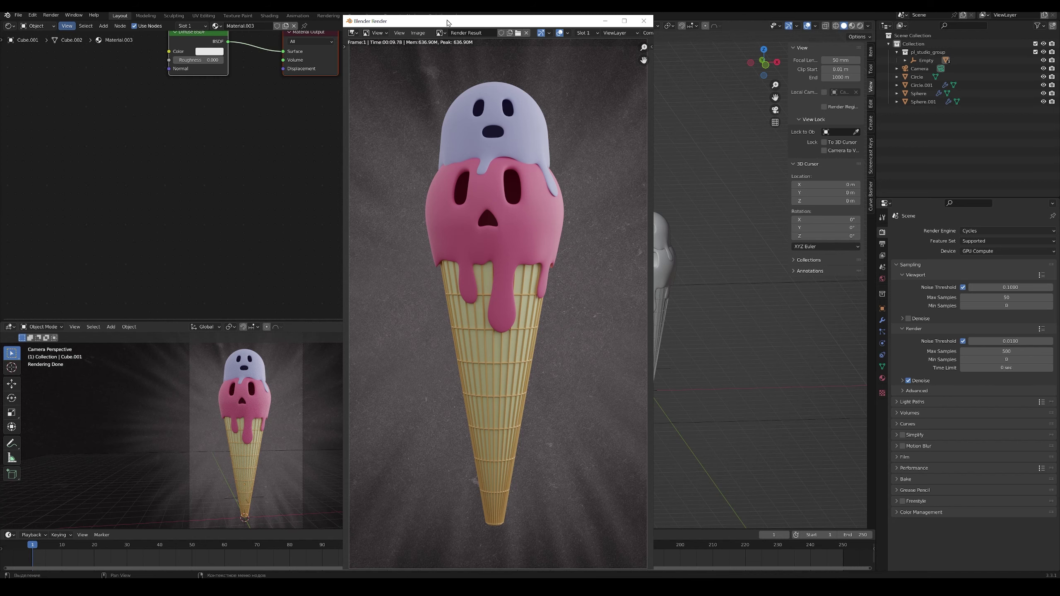
- Zoom the viewport out on the isolated inner cone
scroll(554, 320, "down", 2)
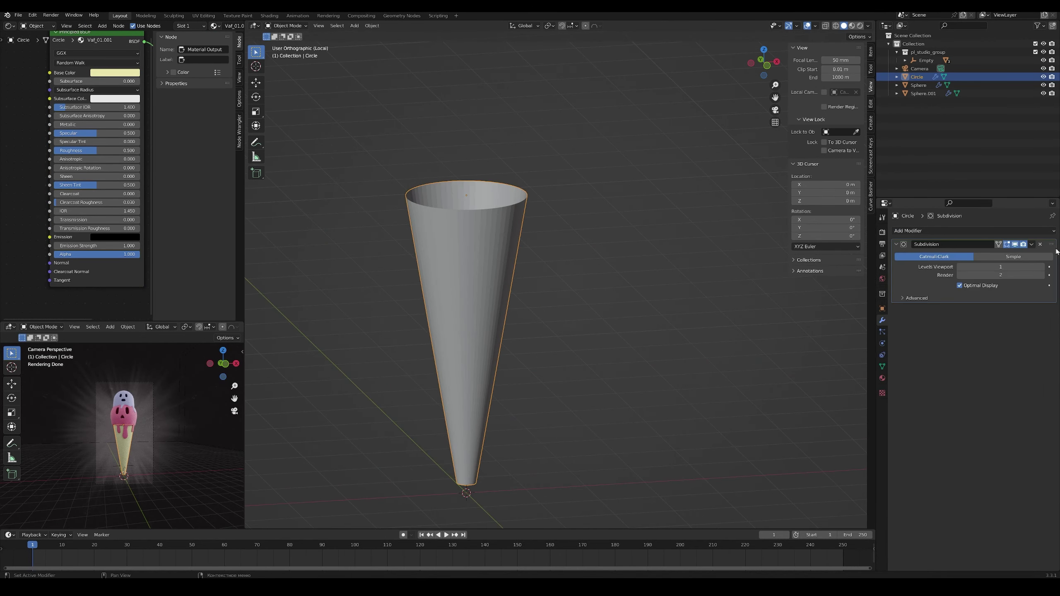
- Add a Solidify modifier to the cone and enter its mesh in edge select mode
left_click(900, 371)
mouse_move(492, 298)
middle_mouse_down()
mouse_move(597, 381)
mouse_move(523, 213)
middle_mouse_up()
key("Tab")
key("2")
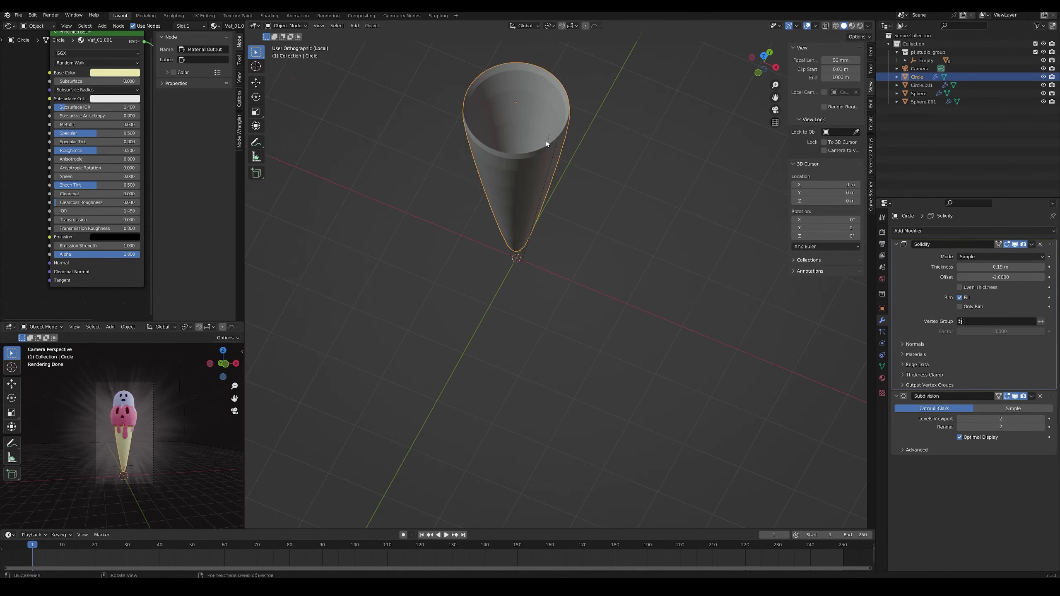
key("ctrl+z")
scroll(546, 141, "up", 5)
mouse_move(545, 141)
middle_mouse_down()
mouse_move(458, 212)
mouse_move(456, 191)
middle_mouse_up()
scroll(520, 290, "up", 5)
- Select a vertical side edge of the cone and pull it outward into a seam
middle_click_drag(520, 290, 481, 393)
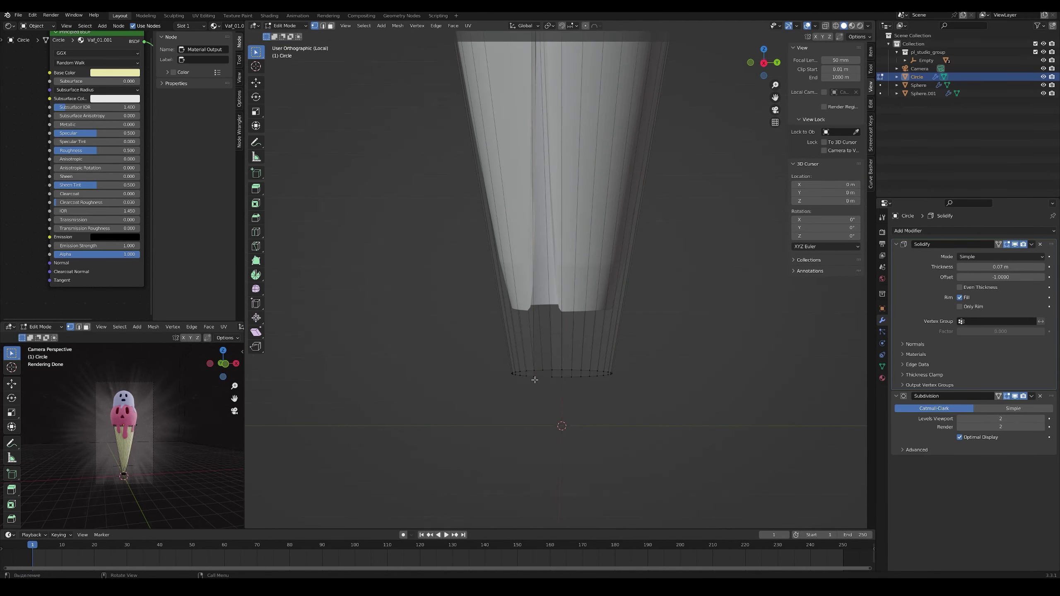
left_click(480, 393)
scroll(481, 393, "down", 5)
mouse_move(488, 450)
middle_mouse_down()
mouse_move(533, 253)
mouse_move(499, 197)
mouse_move(470, 228)
mouse_move(494, 265)
mouse_move(375, 95)
middle_mouse_up()
key("g")
left_click(499, 197)
scroll(480, 217, "up", 4)
scroll(470, 228, "down", 4)
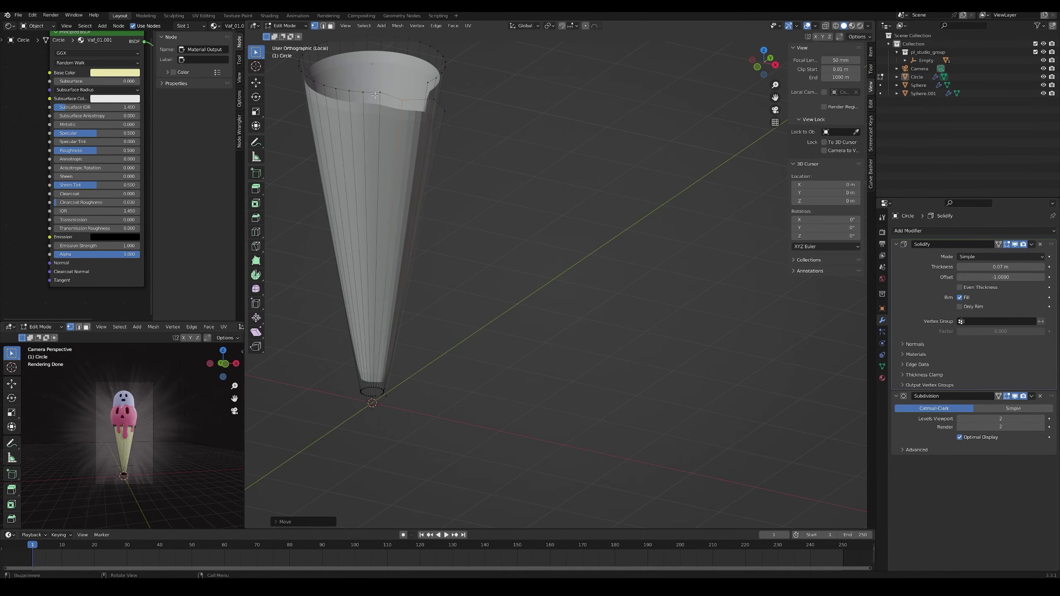
- Adjust the seam geometry, leave Edit Mode and view the whole cone from the side
middle_click_drag(379, 186, 332, 235)
key("g")
key("Tab")
middle_click_drag(411, 210, 494, 323)
mouse_move(582, 518)
middle_mouse_down()
mouse_move(575, 288)
mouse_move(548, 137)
middle_mouse_up()
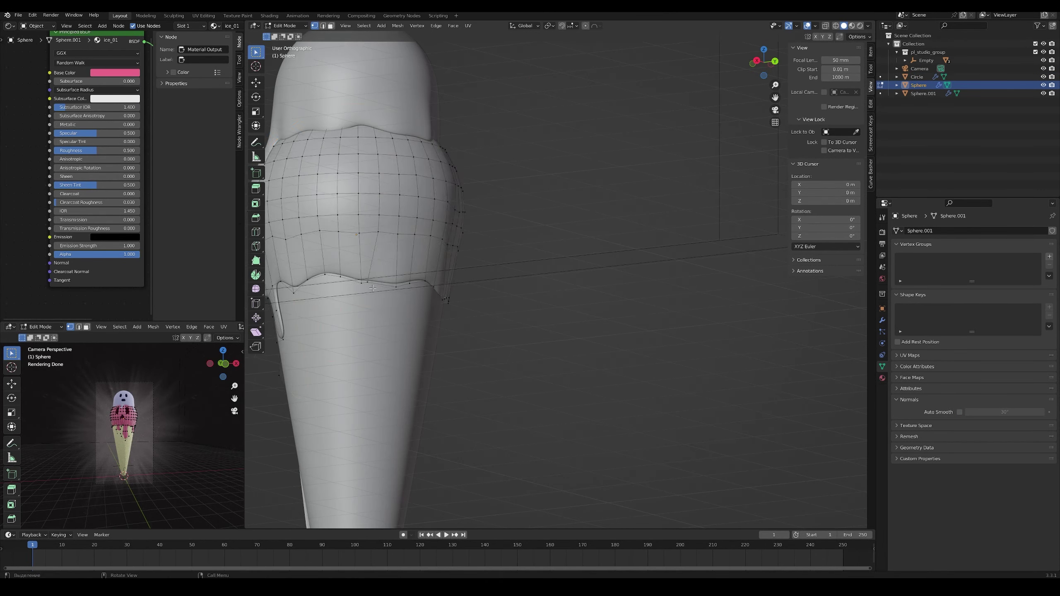
- Orbit around the pink scoop's drips and leave mesh editing on the cone
mouse_move(372, 288)
middle_mouse_down()
mouse_move(494, 419)
mouse_move(546, 401)
middle_mouse_up()
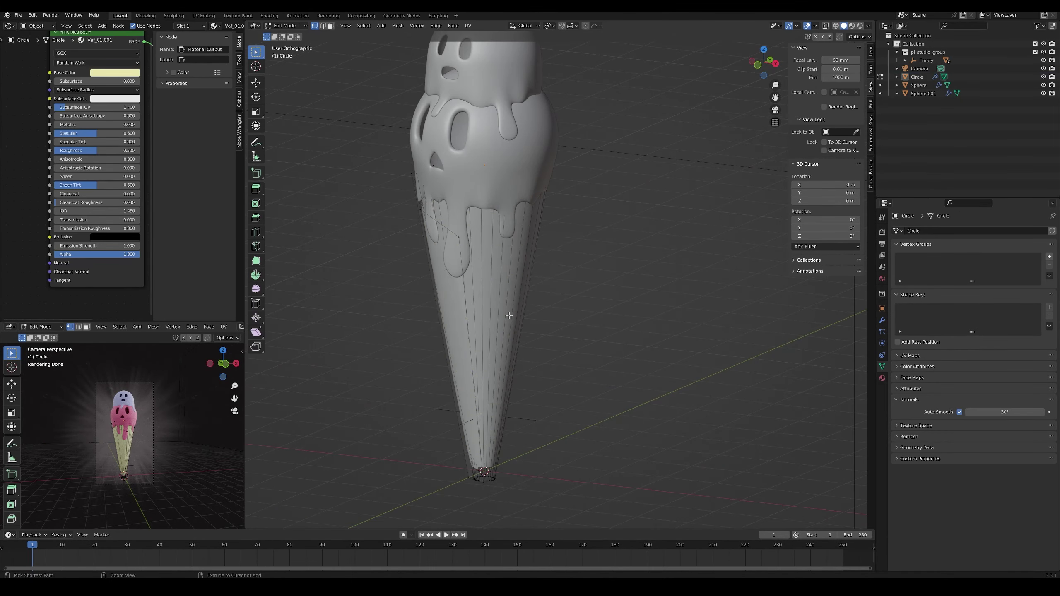
key("Tab")
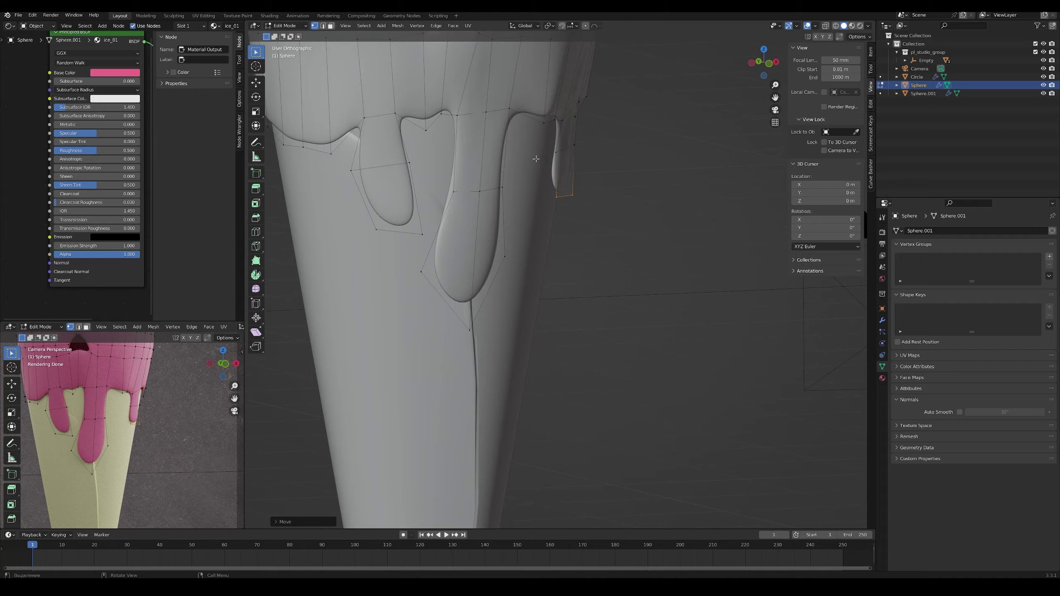
left_click(18, 15)
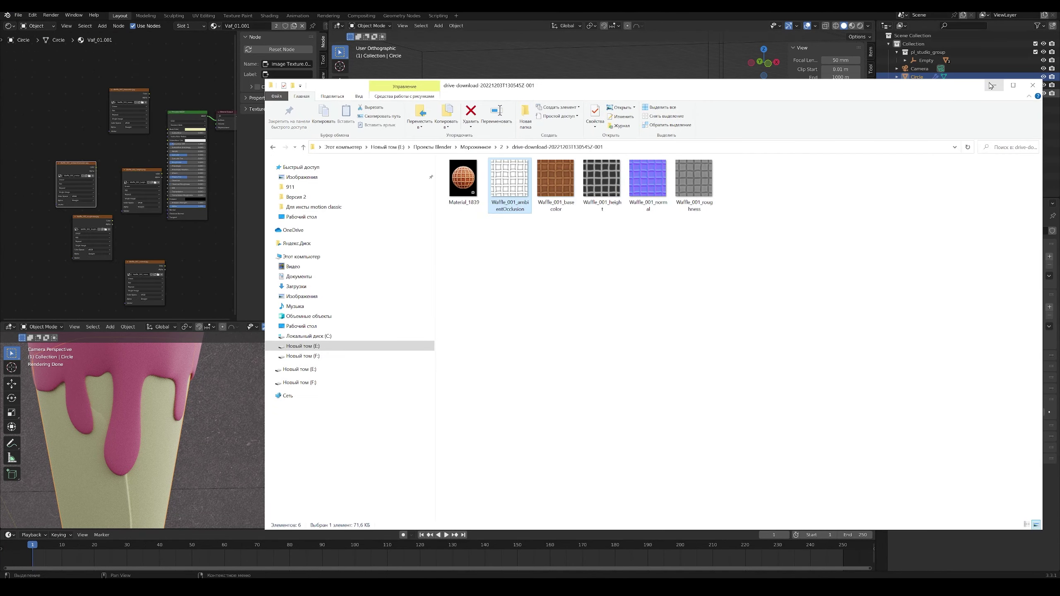
- Close the file browser and wire the waffle normal map into the cone shader
left_click(991, 85)
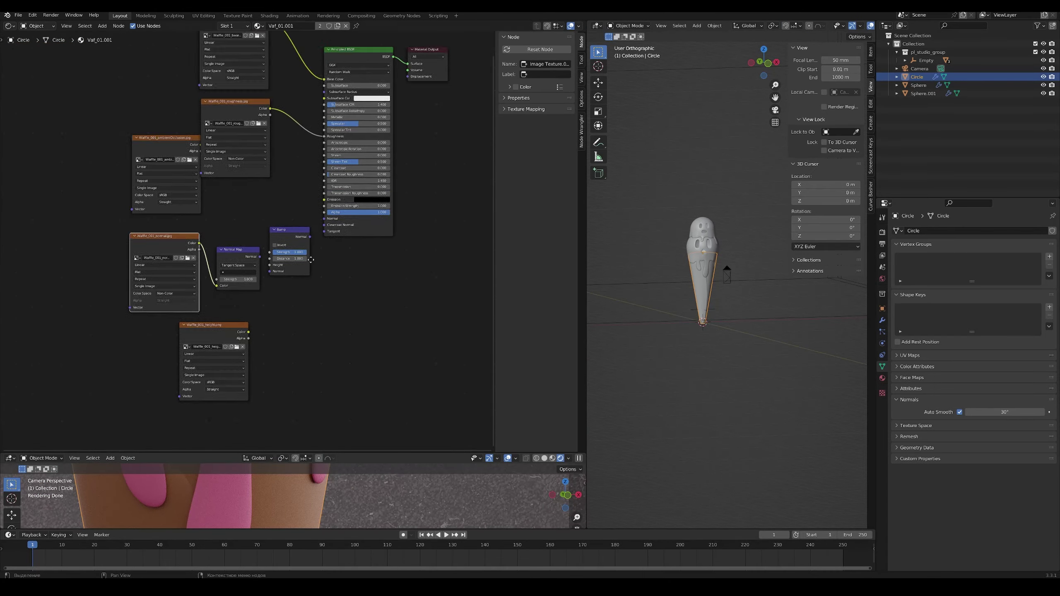
left_click_drag(241, 291, 259, 310)
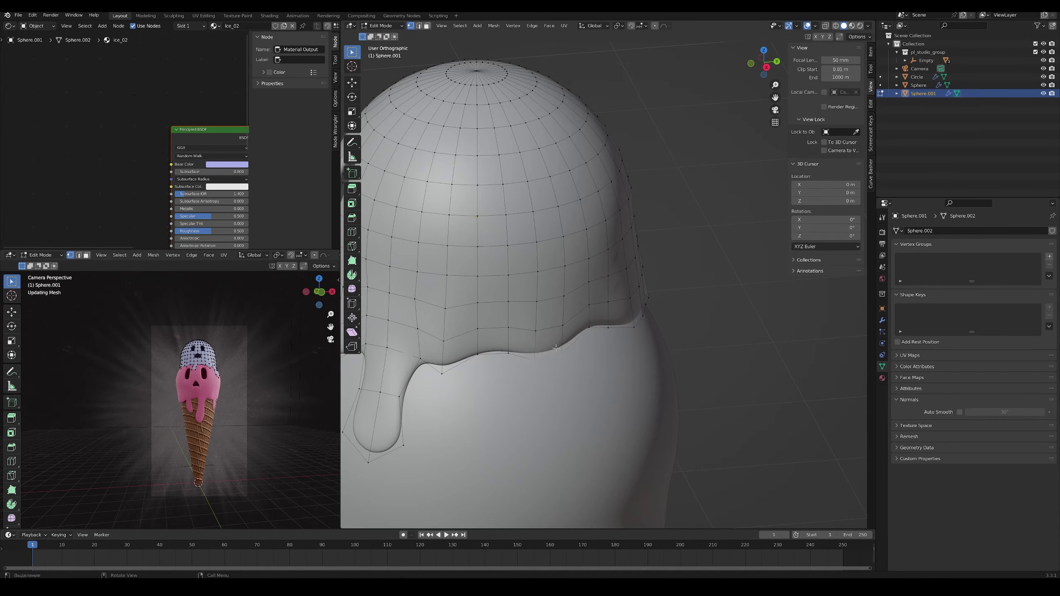
- Switch to the top scoop and widen the node editor to show its full material setup
scroll(556, 347, "down", 10)
key("Tab")
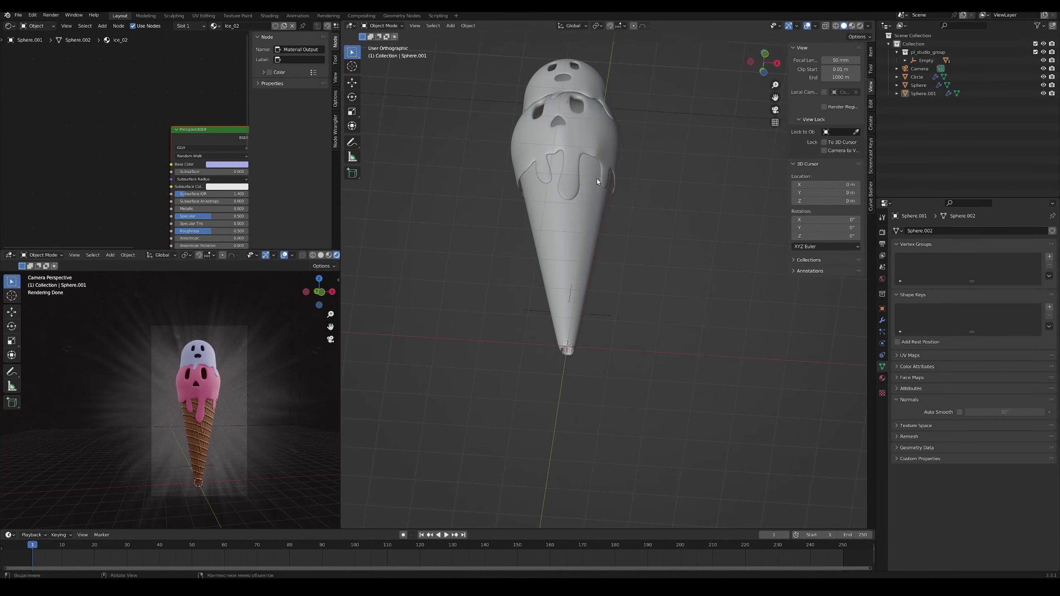
scroll(596, 181, "up", 5)
key("Tab")
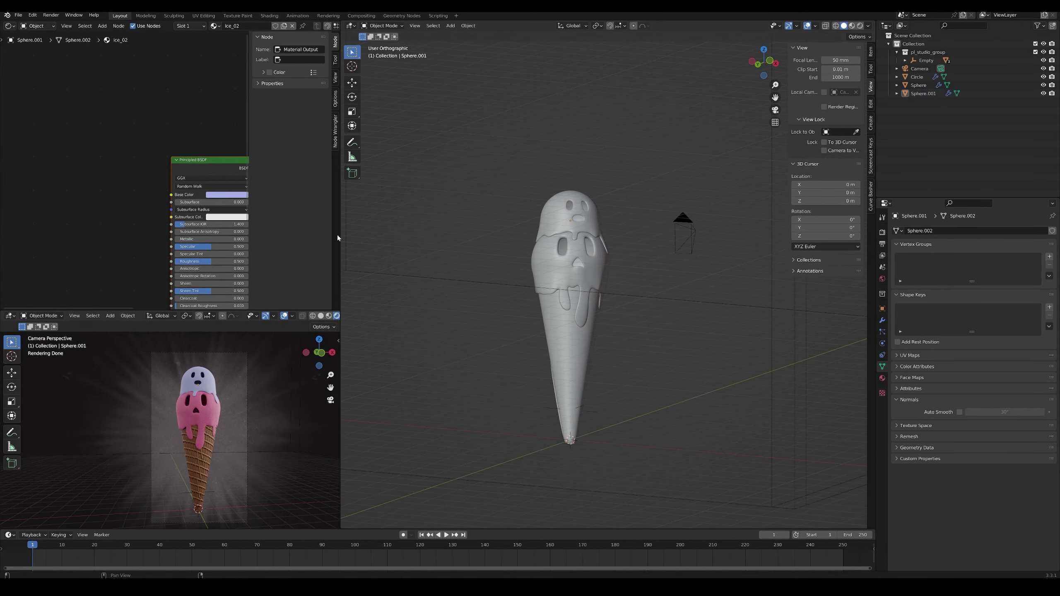
left_click_drag(340, 238, 467, 238)
key("shift+a")
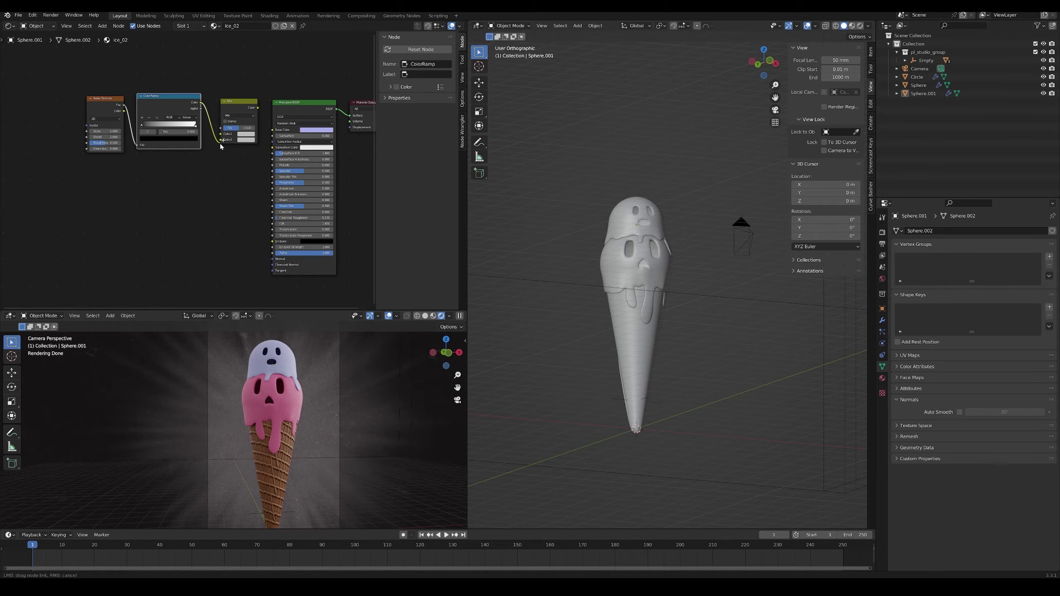
- Insert a MixRGB node into the scoop material and set its first colour
key("shift+d")
left_click(179, 126)
left_click(178, 124)
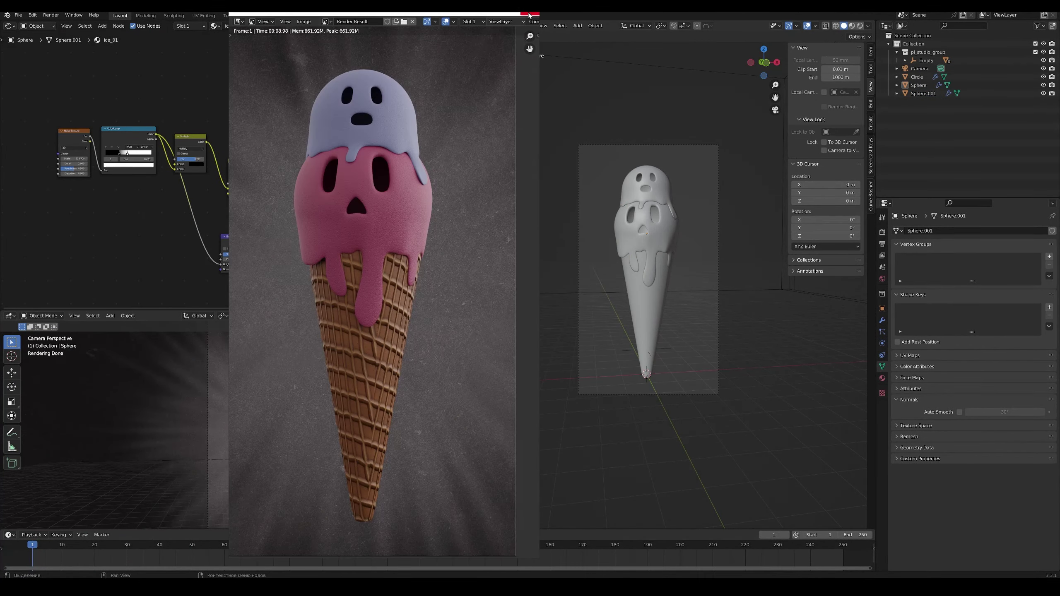
- Close the Render Result window to return to the cone's waffle material in the node editor
left_click(528, 15)
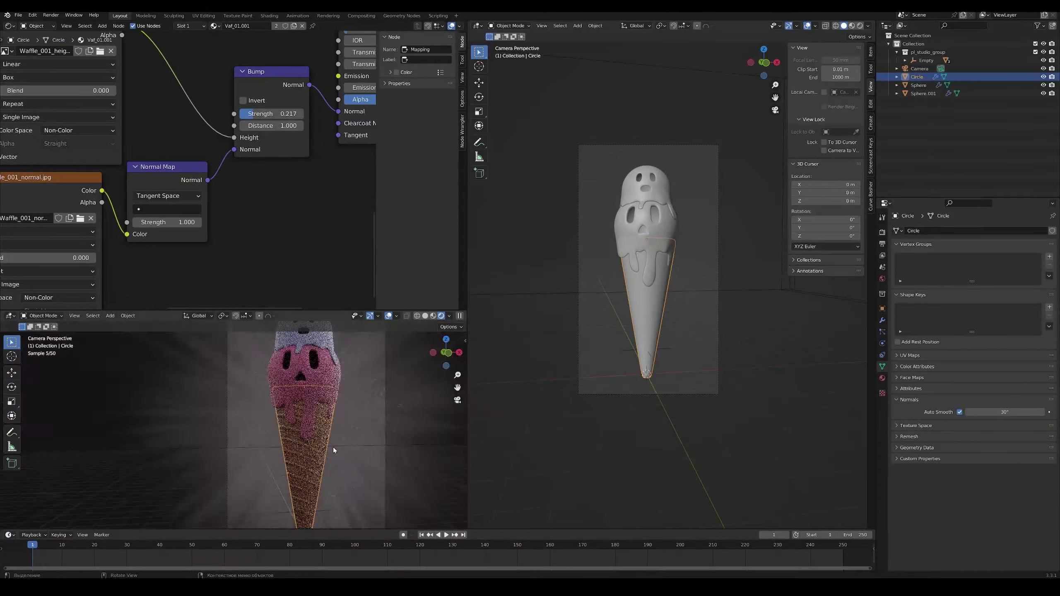